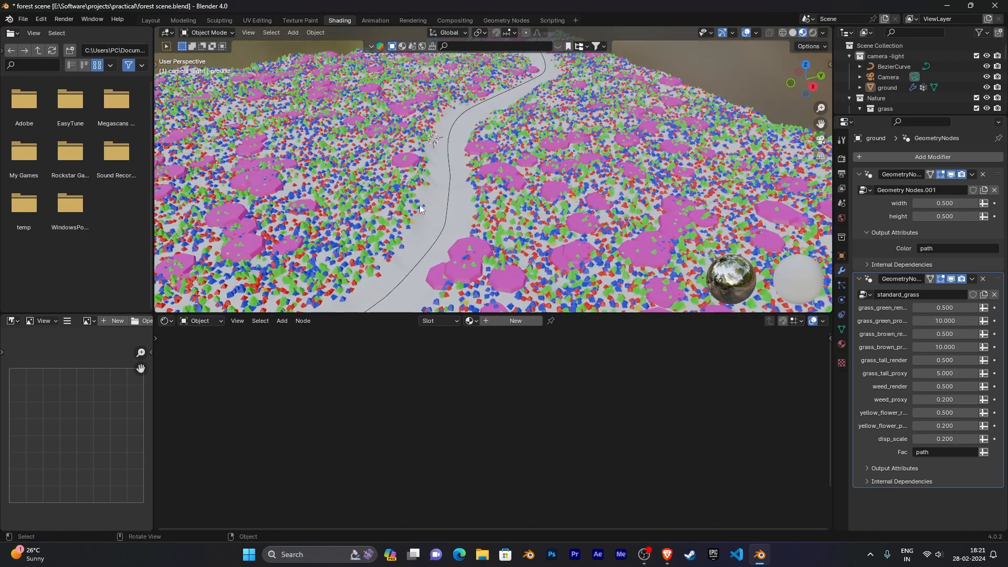
Step: Examine the scattered grass, weeds and the winding path across the ground from several distances and angles
scroll(490, 216, down, 7)
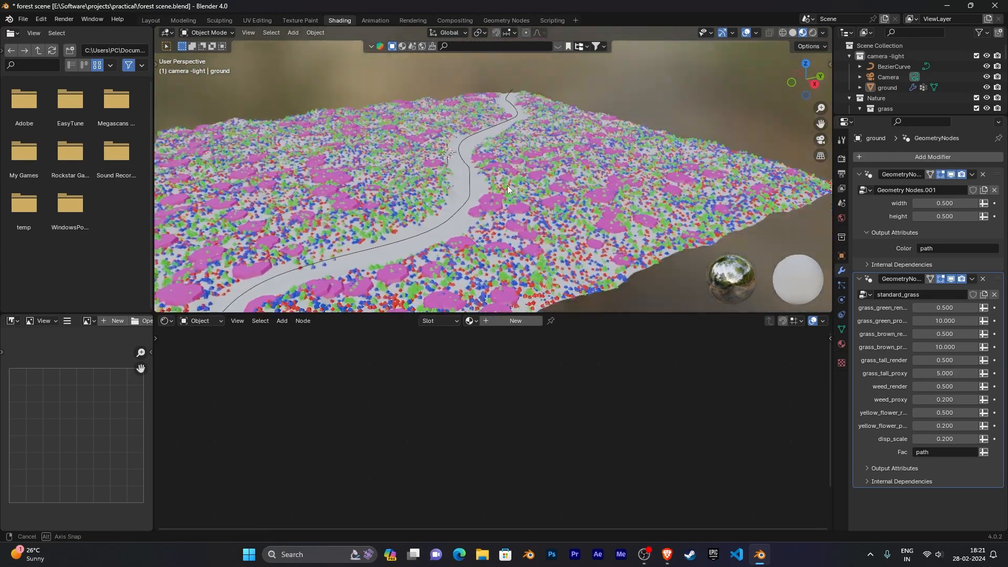
middle_drag(515, 184, 506, 189)
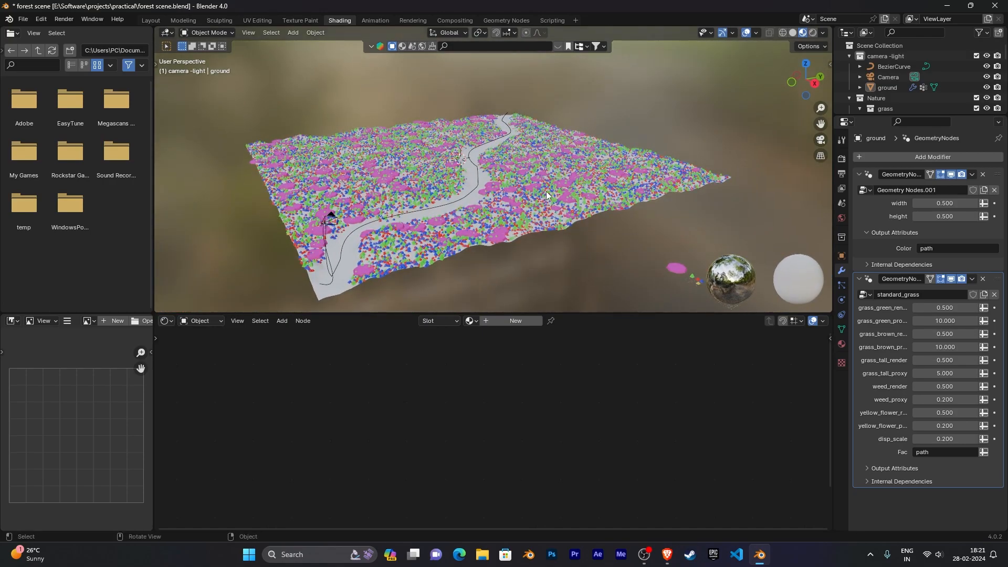
scroll(520, 201, up, 7)
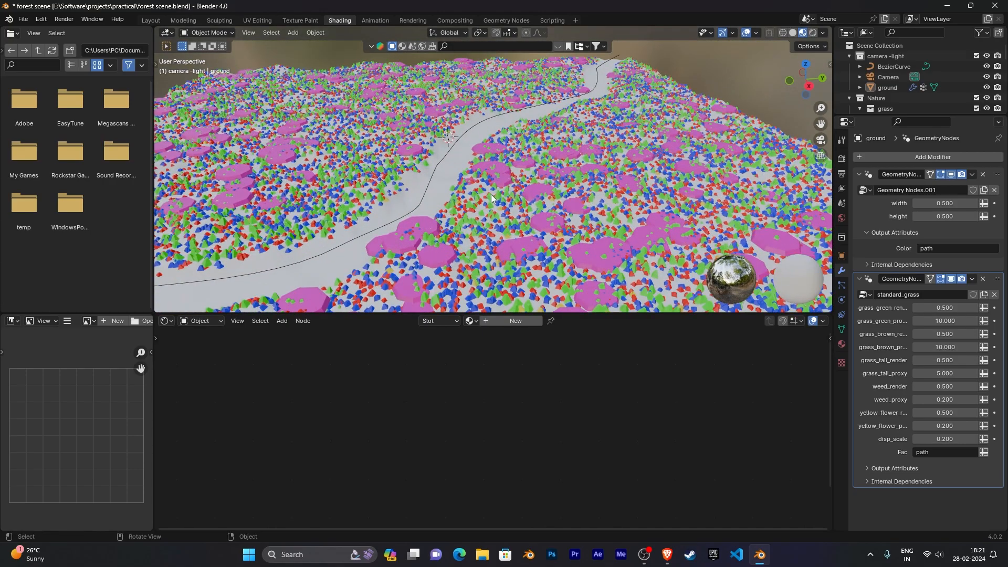
middle_drag(519, 195, 545, 159)
scroll(544, 162, up, 2)
middle_drag(468, 184, 510, 196)
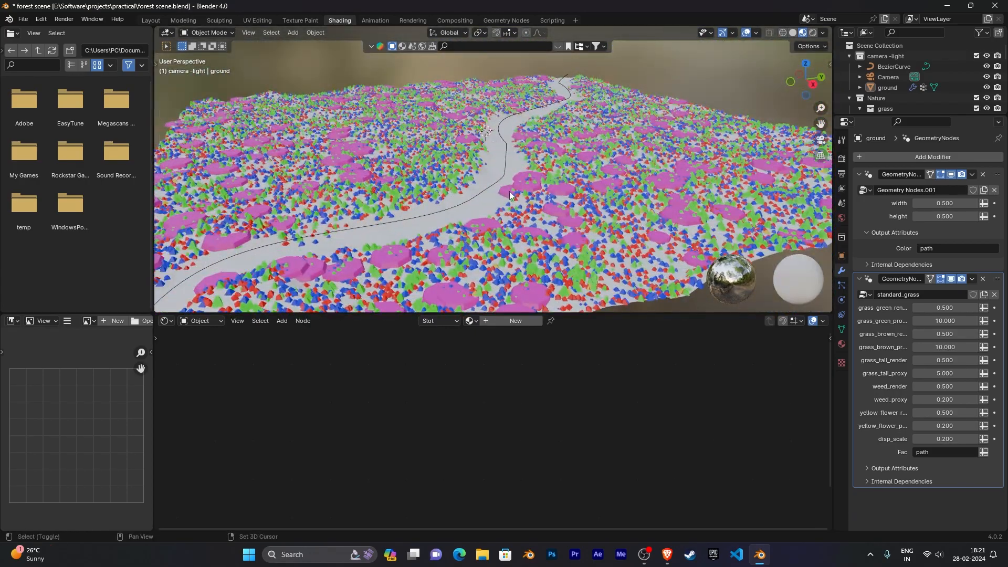
scroll(510, 196, down, 3)
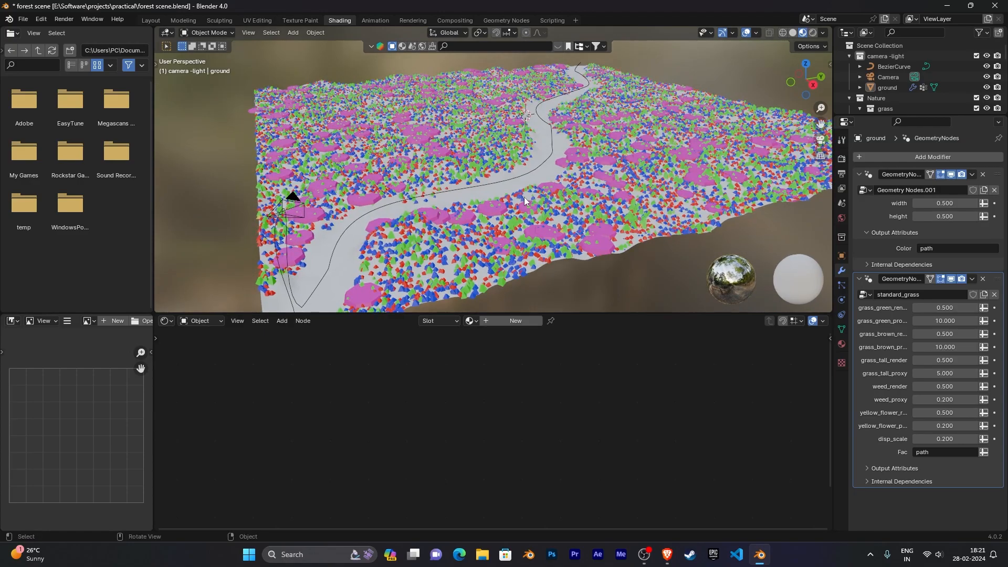
scroll(640, 172, down, 2)
middle_drag(641, 172, 575, 164)
scroll(599, 177, down, 2)
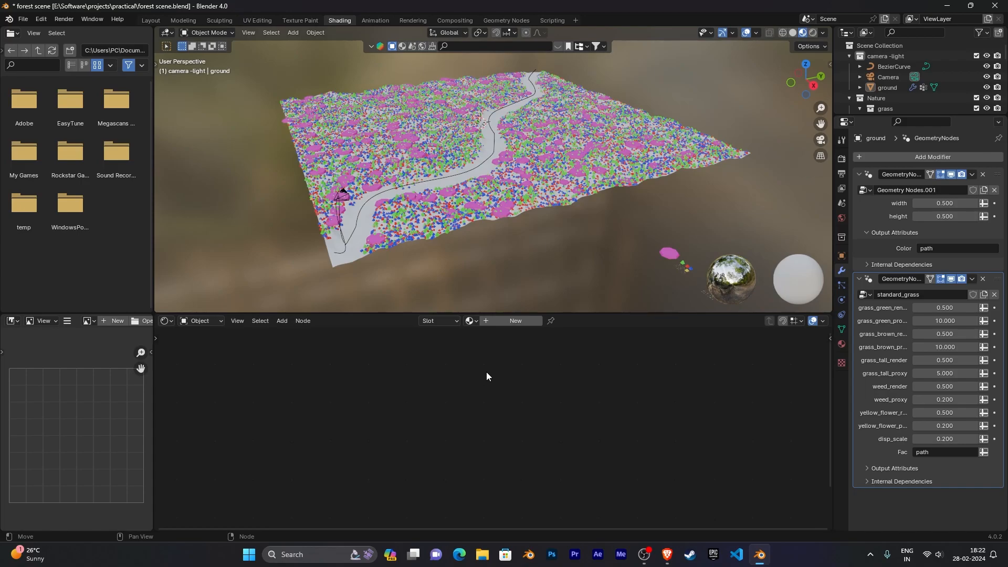
mouse_move(559, 211)
middle_down()
mouse_move(549, 225)
mouse_move(524, 206)
mouse_move(503, 208)
mouse_move(615, 190)
mouse_move(573, 198)
middle_up()
Step: Make the shader editor slightly taller and select the ground object in the viewport
drag(603, 316, 603, 264)
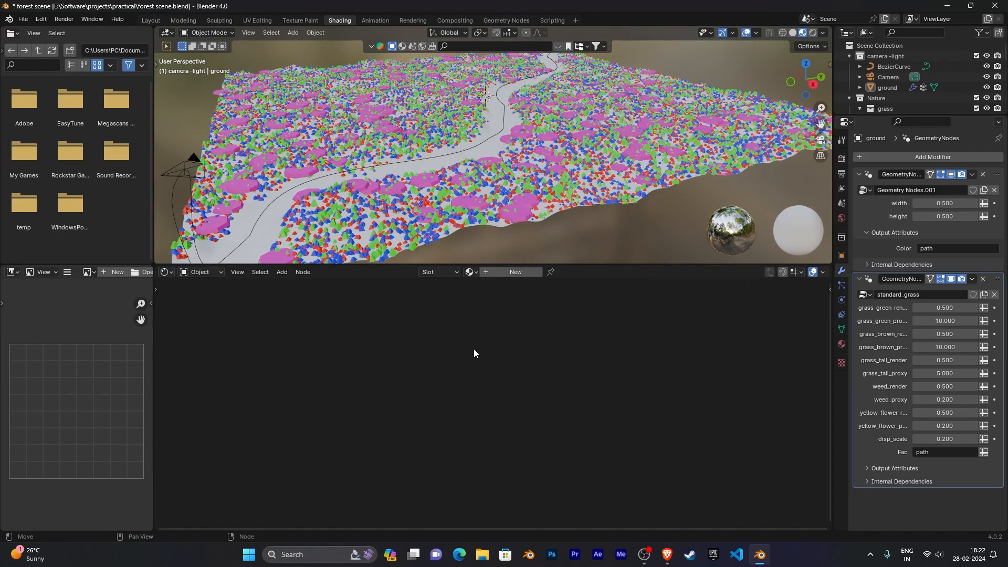
scroll(554, 246, down, 2)
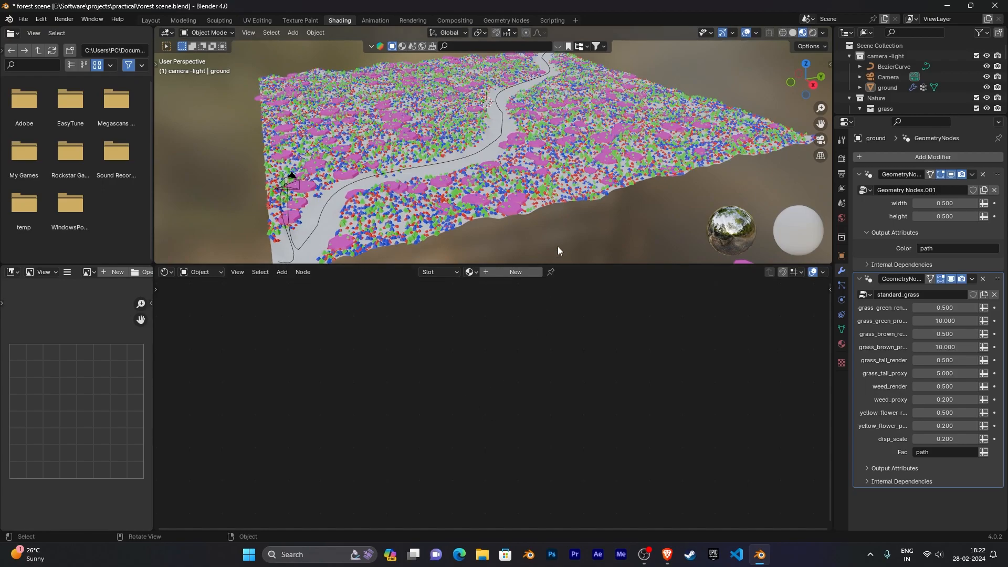
scroll(591, 217, up, 2)
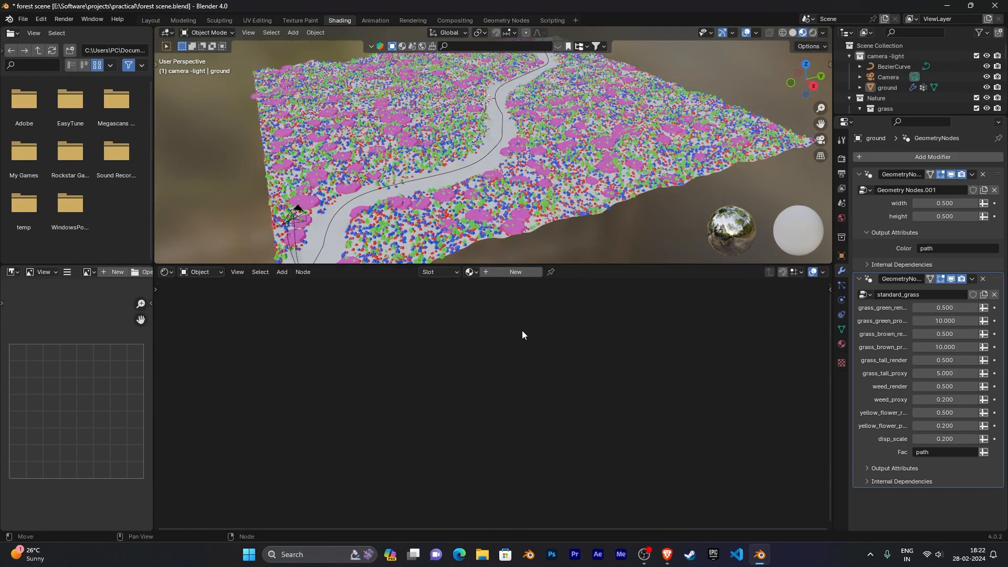
drag(600, 263, 594, 294)
click(484, 174)
click(487, 181)
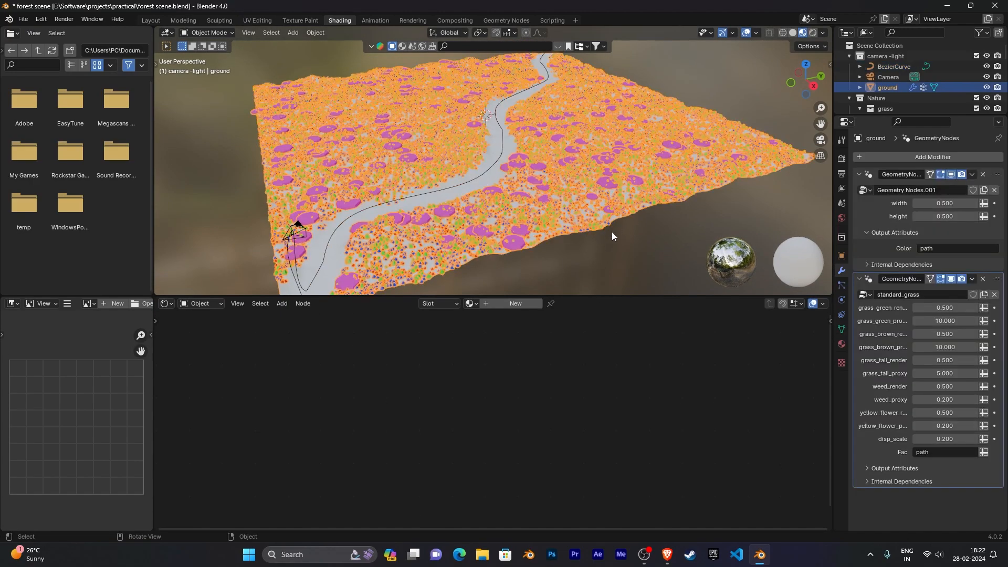
middle_drag(625, 228, 630, 221)
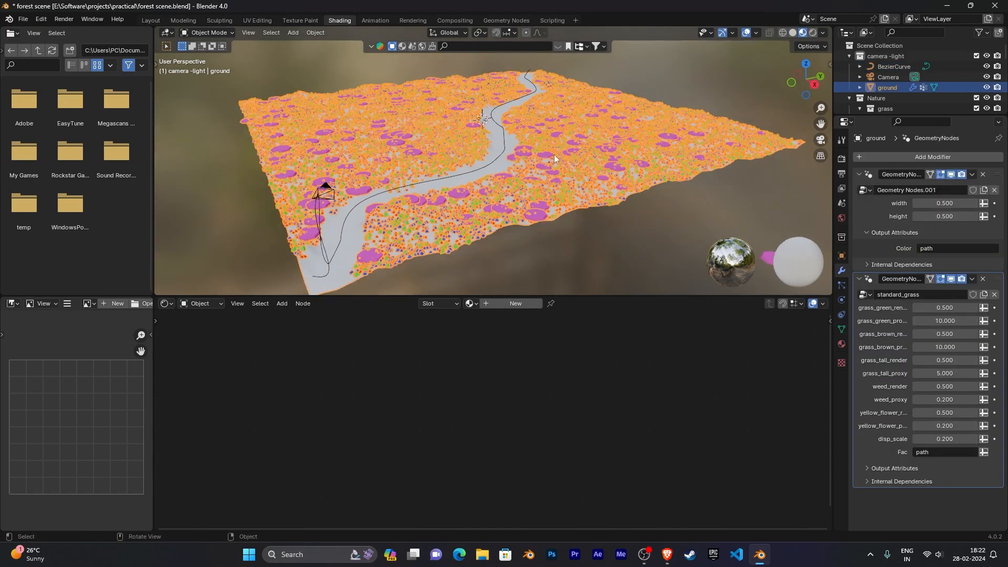
mouse_move(544, 240)
middle_down()
mouse_move(561, 244)
mouse_move(552, 232)
middle_up()
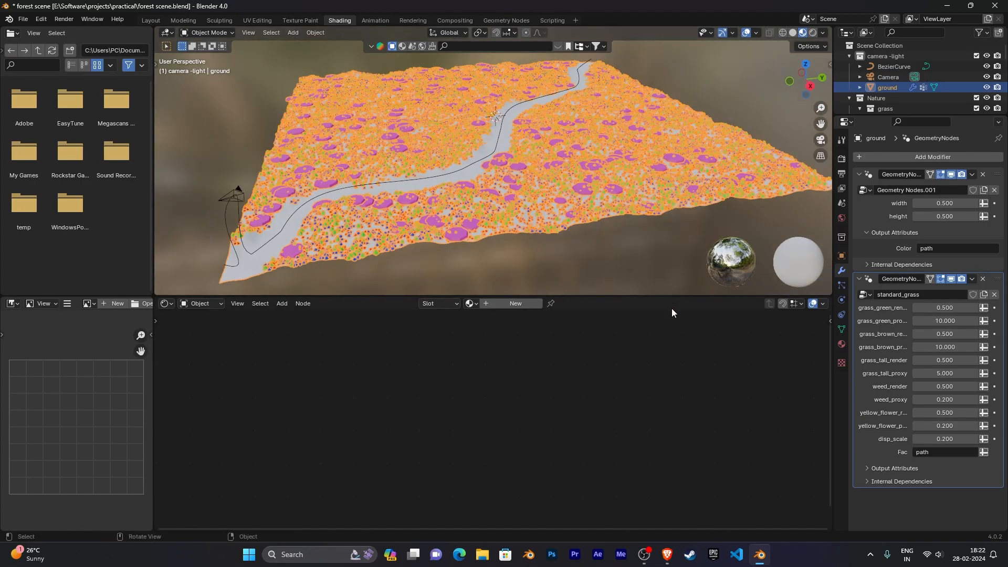
Step: Set the green, brown and tall grass proxy values of the standard_grass modifier to 0
click(952, 325)
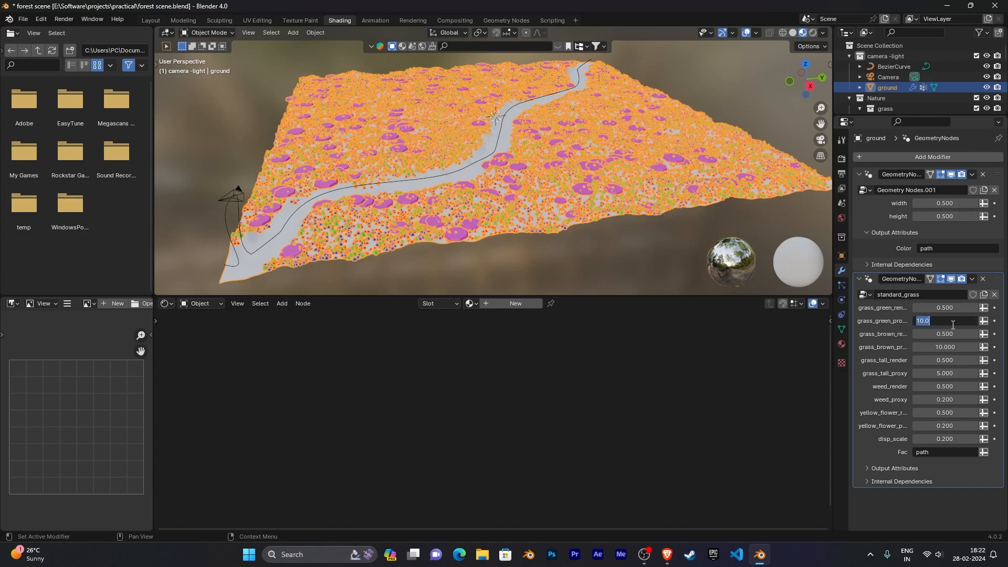
text(0)
key(Return)
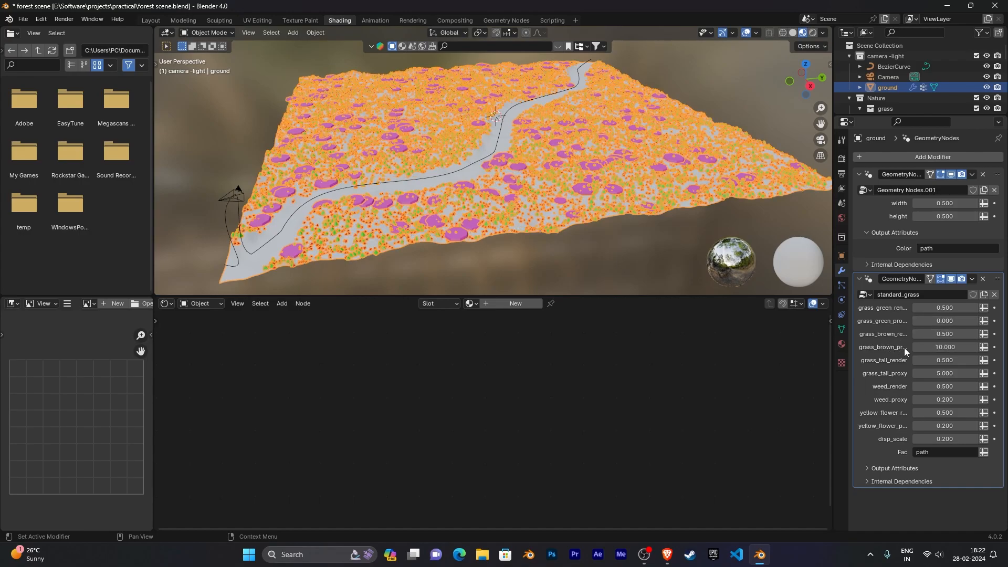
click(942, 349)
text(0)
key(Return)
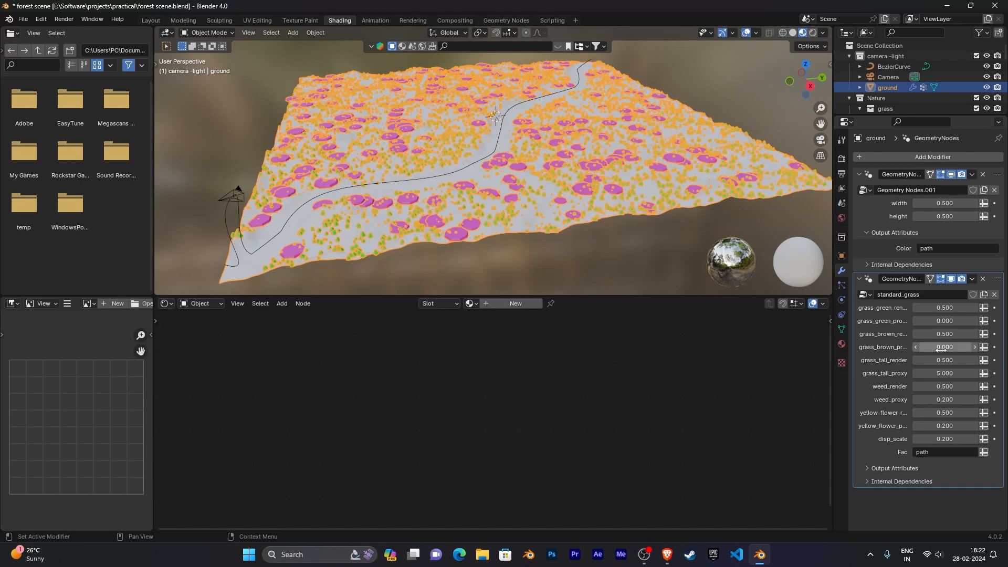
click(953, 372)
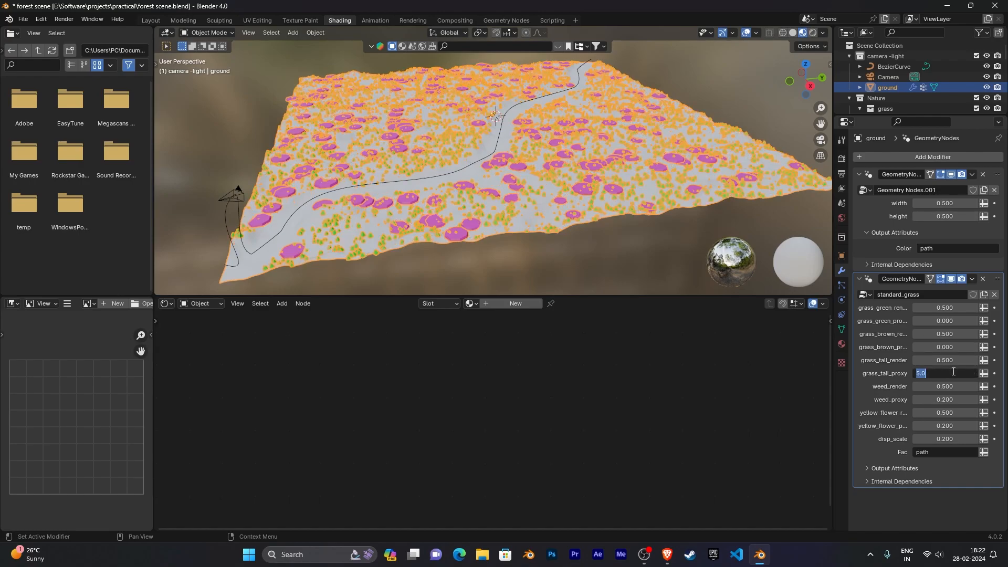
text(0)
key(Return)
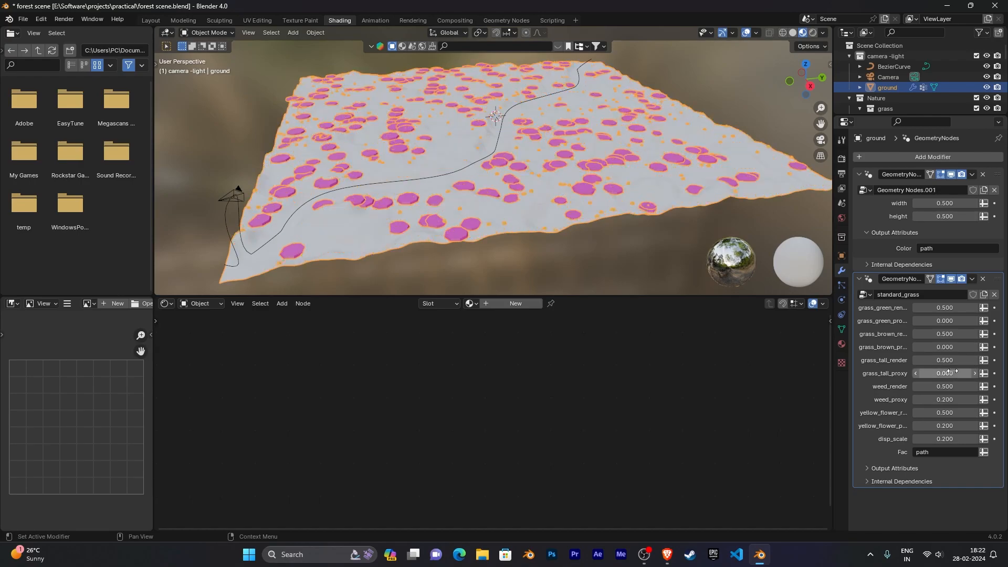
Step: Set the weed and yellow flower proxy values of the standard_grass modifier to 0
click(950, 400)
text(0)
key(Return)
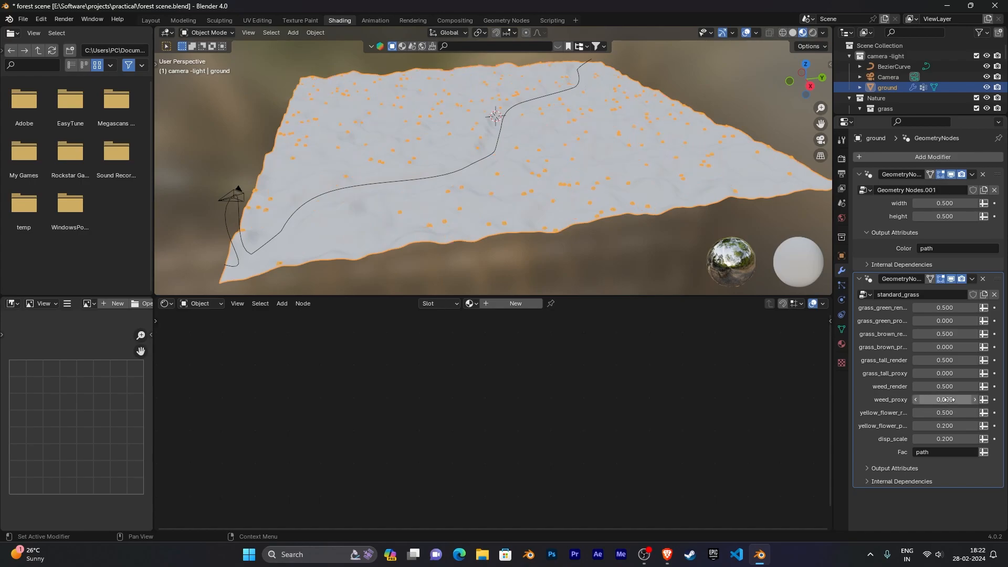
click(954, 429)
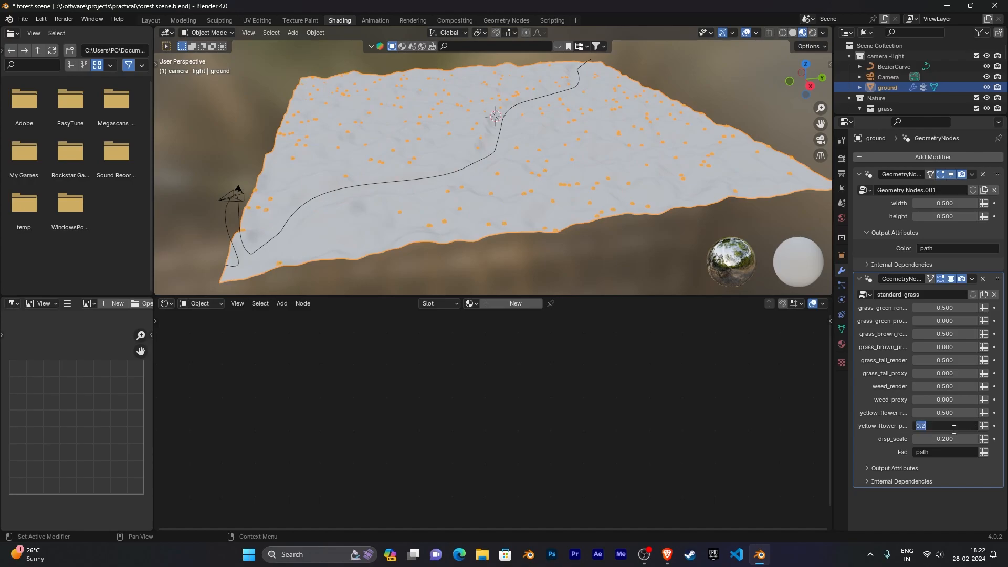
text(0)
key(Return)
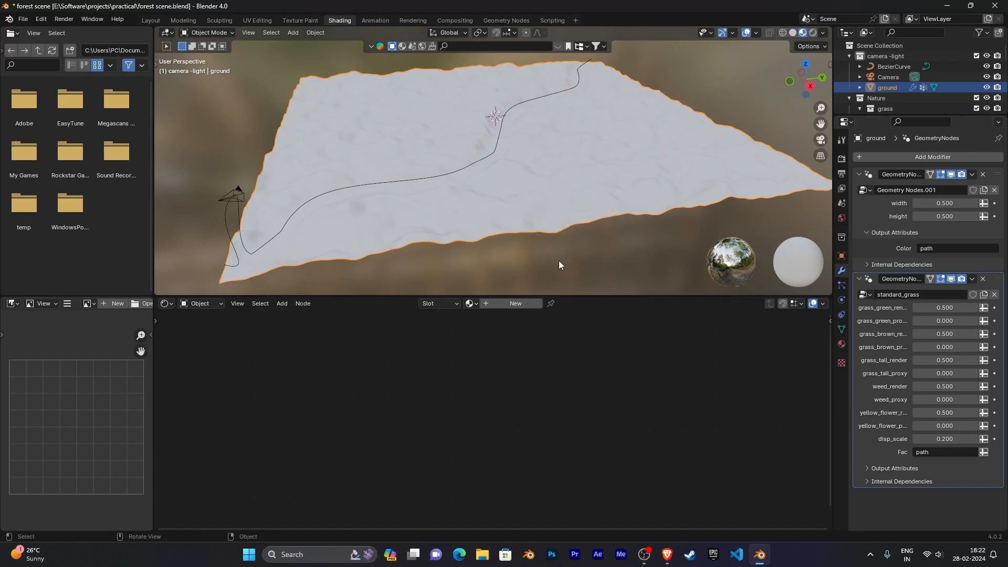
scroll(615, 222, down, 3)
scroll(621, 224, up, 5)
middle_drag(635, 232, 634, 231)
scroll(635, 231, down, 2)
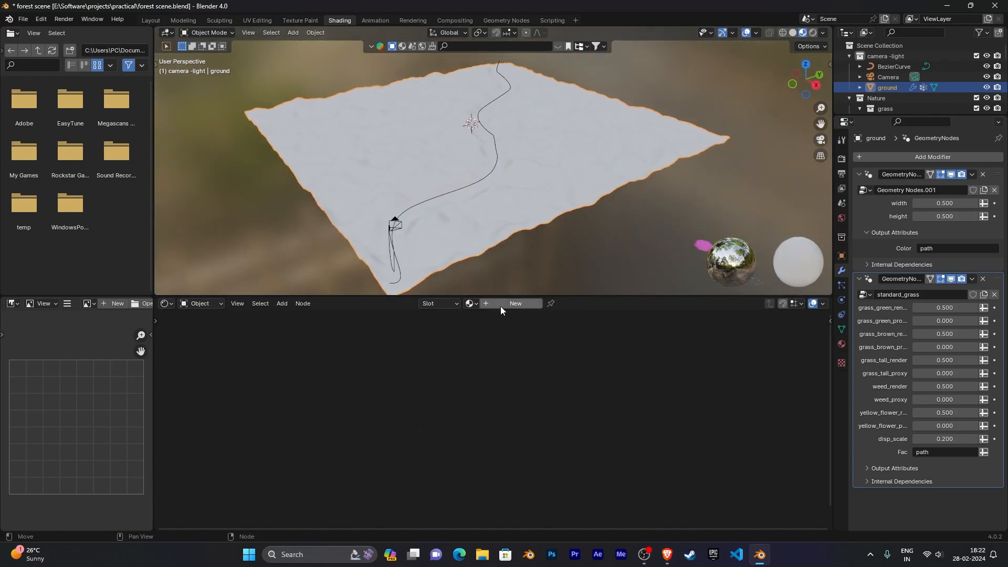
Step: Create a new material for the ground and reposition its Material Output and Principled BSDF nodes to make room for textures
click(515, 304)
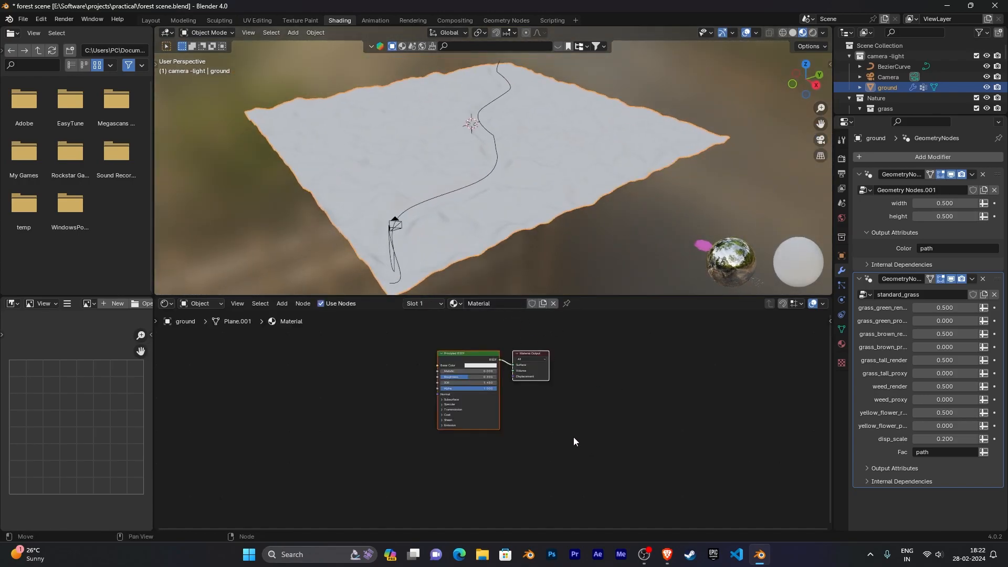
middle_drag(580, 440, 605, 432)
scroll(604, 426, up, 5)
middle_drag(645, 392, 613, 434)
scroll(669, 413, down, 1)
click(648, 451)
drag(603, 371, 672, 379)
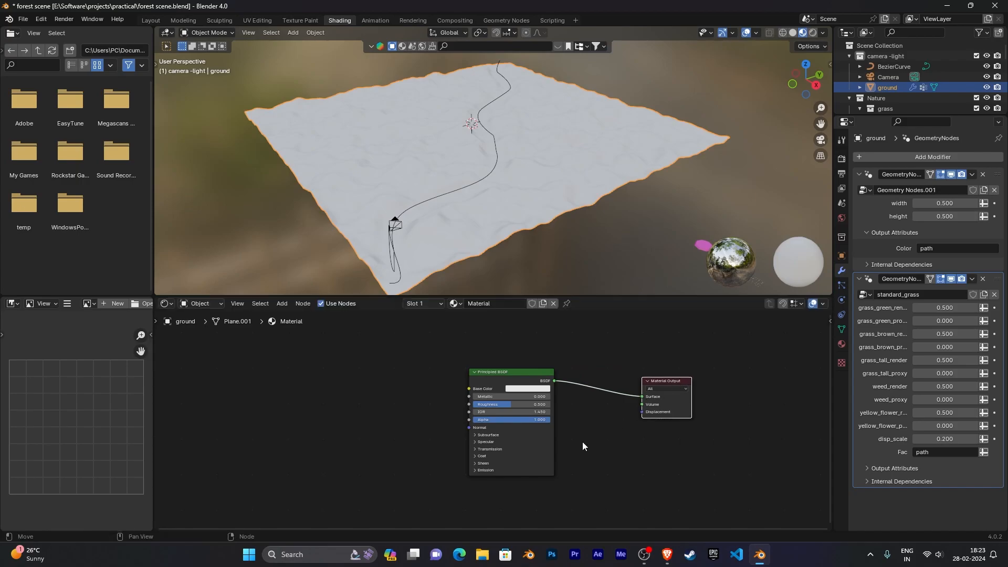
middle_drag(601, 435, 650, 421)
drag(578, 361, 614, 361)
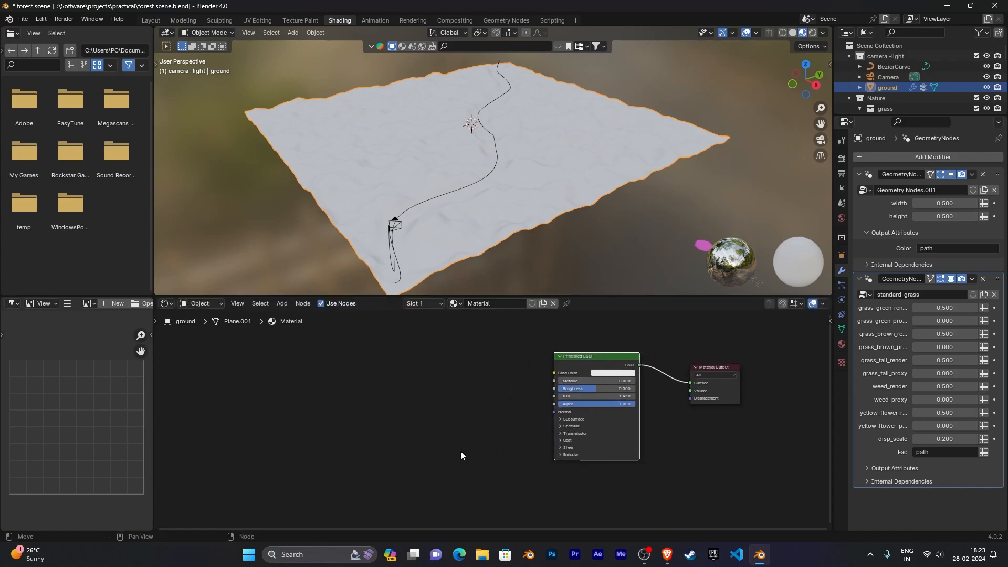
Step: Add an Image Texture node in front of the Principled BSDF node
middle_drag(461, 451, 526, 456)
key(shift+a)
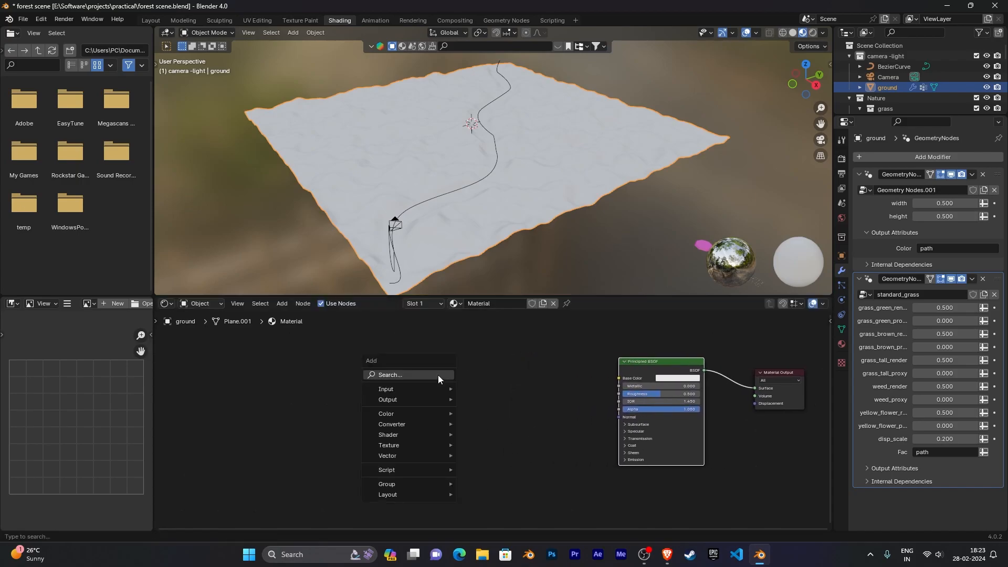
click(438, 375)
text(imag)
key(Return)
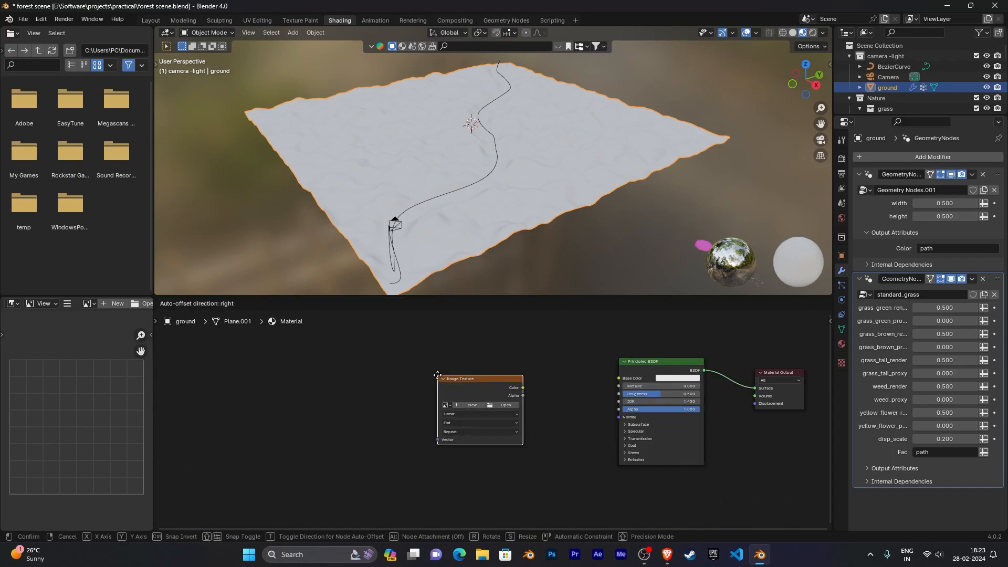
click(438, 375)
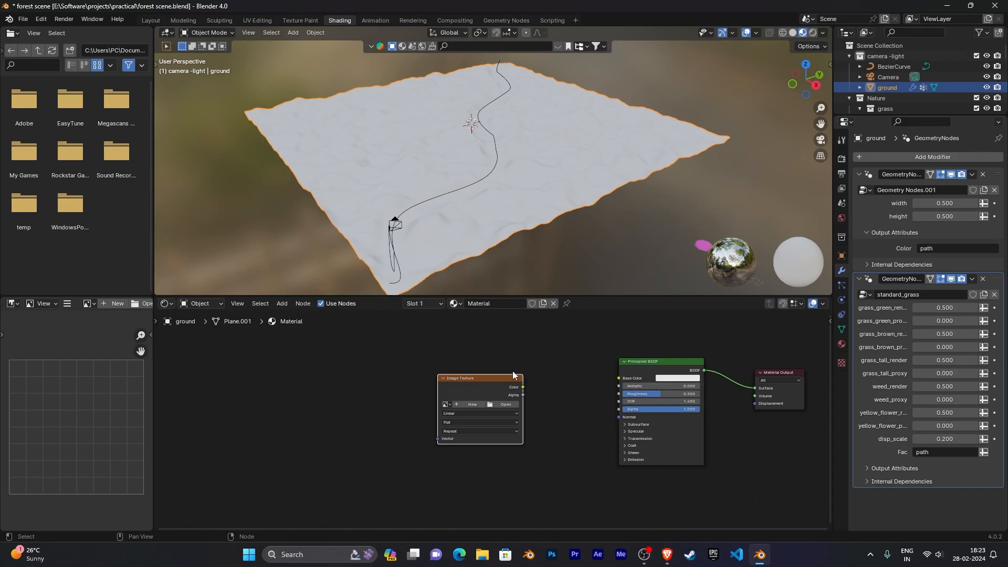
Step: Load the grass_path_2_diff image from the path textures folder in Downloads into the Image Texture node
click(506, 404)
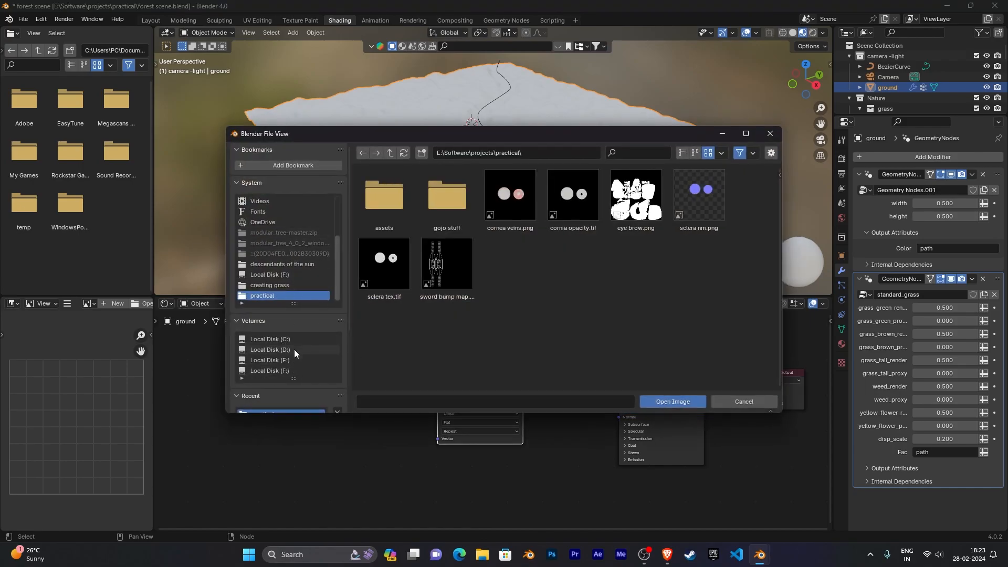
scroll(276, 249, up, 3)
scroll(276, 249, up, 2)
click(282, 222)
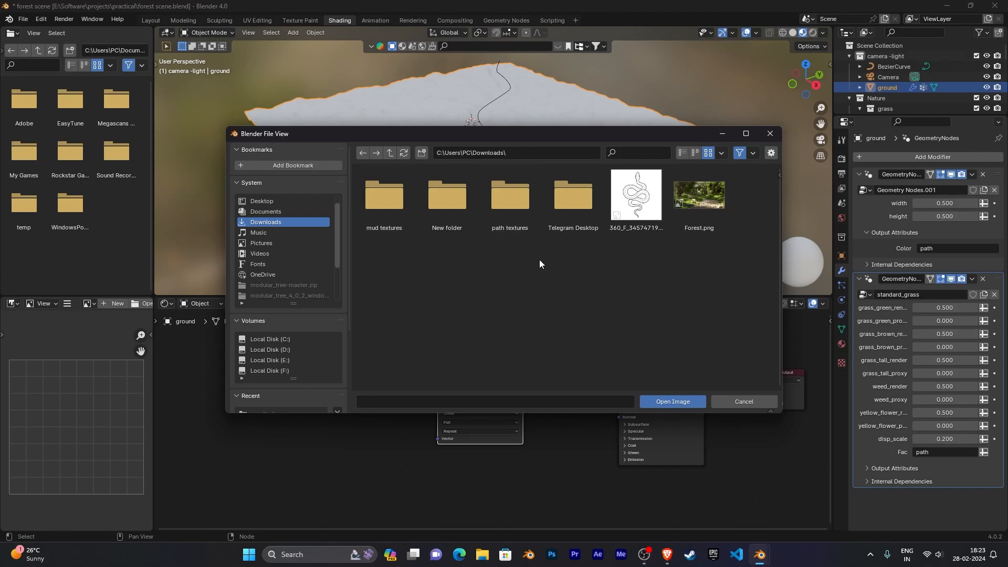
double_click(507, 204)
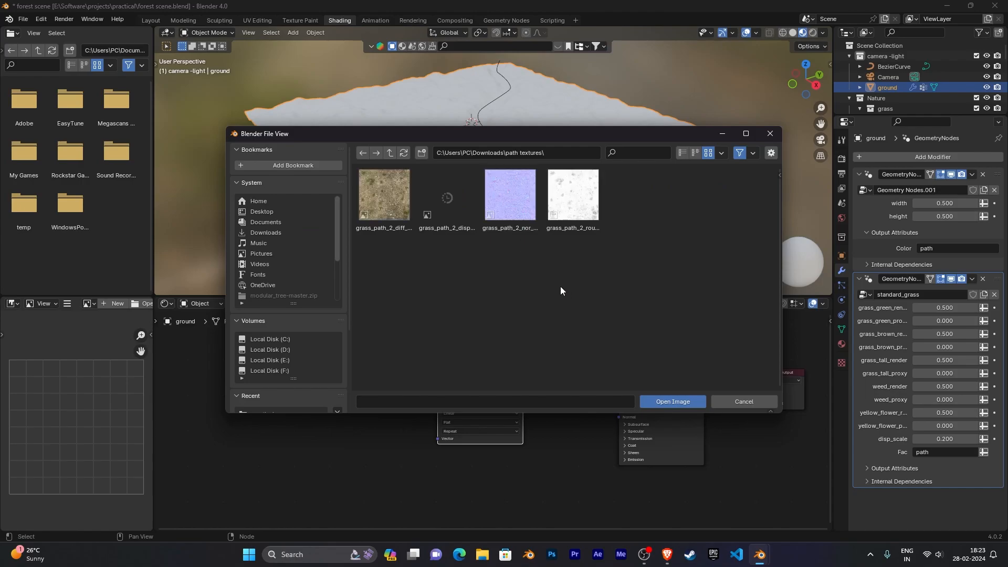
click(388, 197)
click(672, 401)
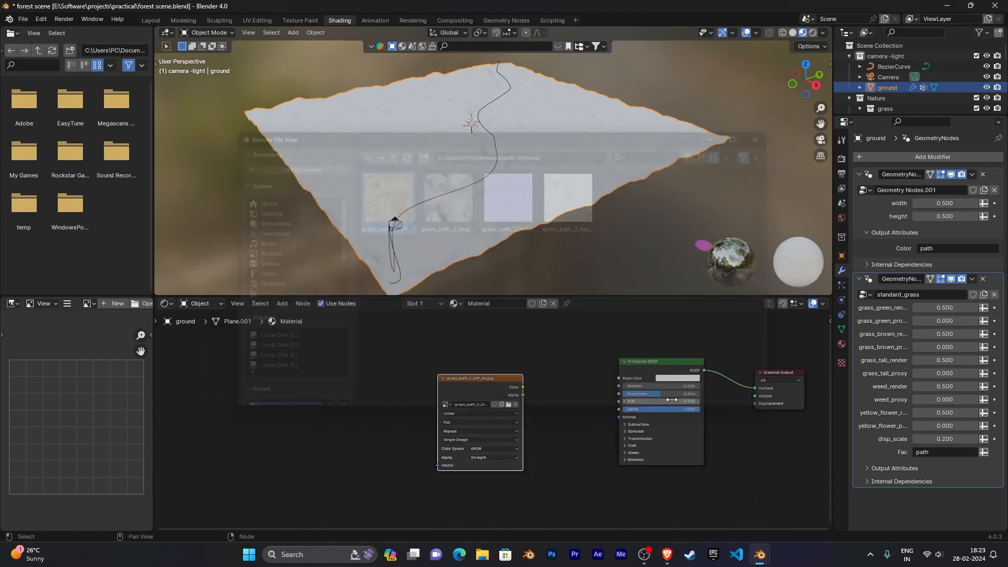
scroll(547, 466, down, 3)
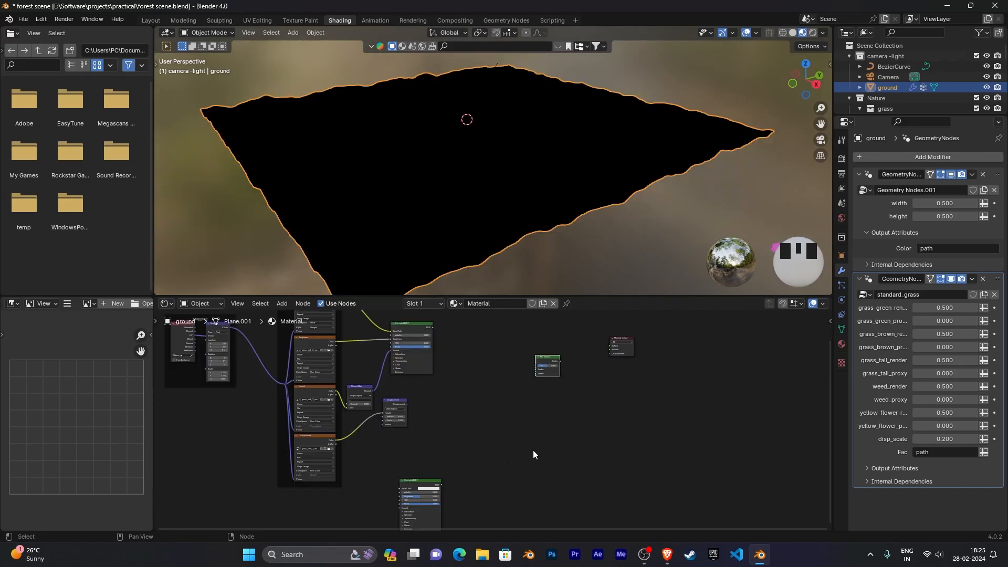
middle_drag(534, 450, 556, 410)
scroll(527, 440, up, 4)
middle_drag(527, 440, 606, 417)
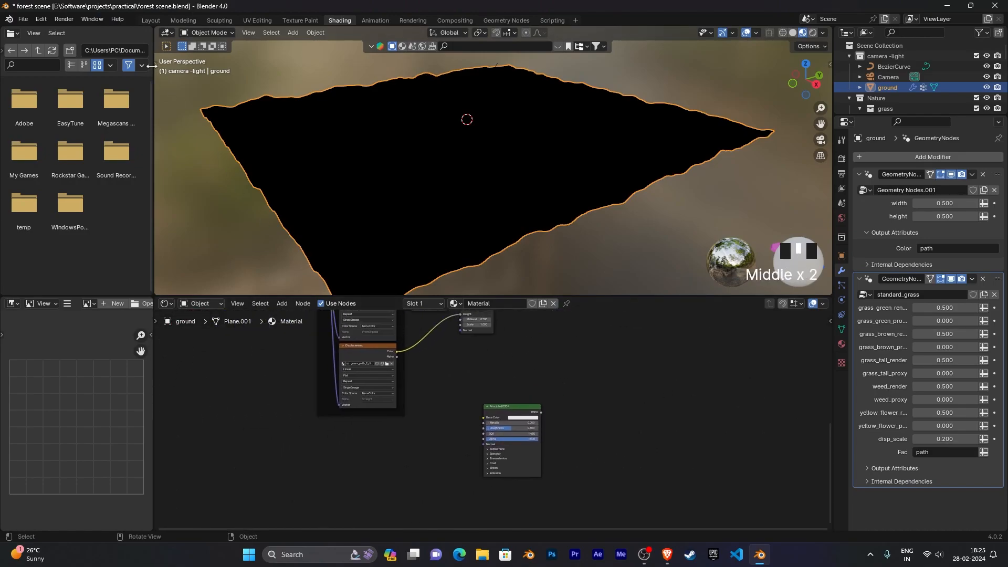
Step: Search the add-on preferences for "node" to check whether the Node Wrangler add-on is enabled
click(36, 19)
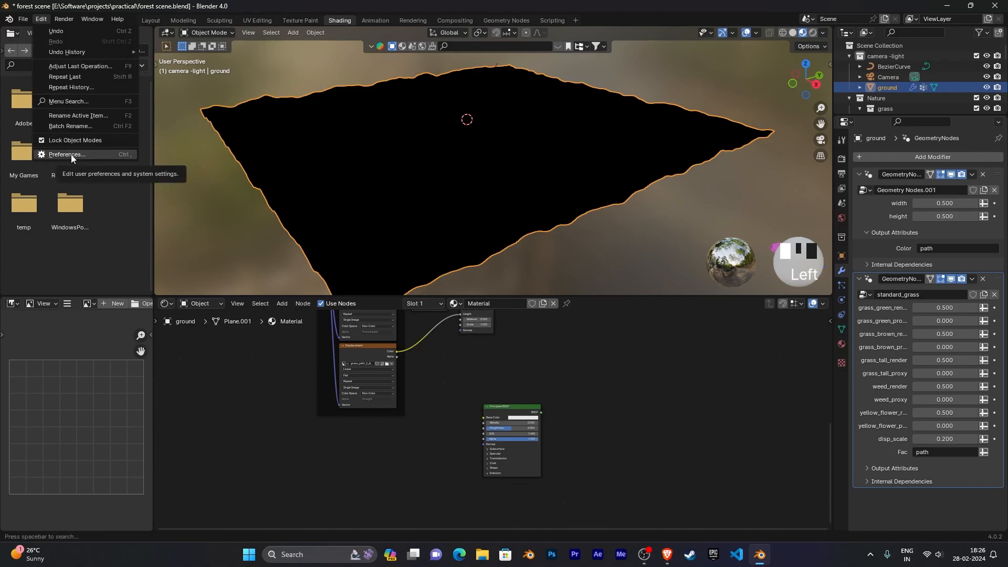
click(71, 154)
click(281, 42)
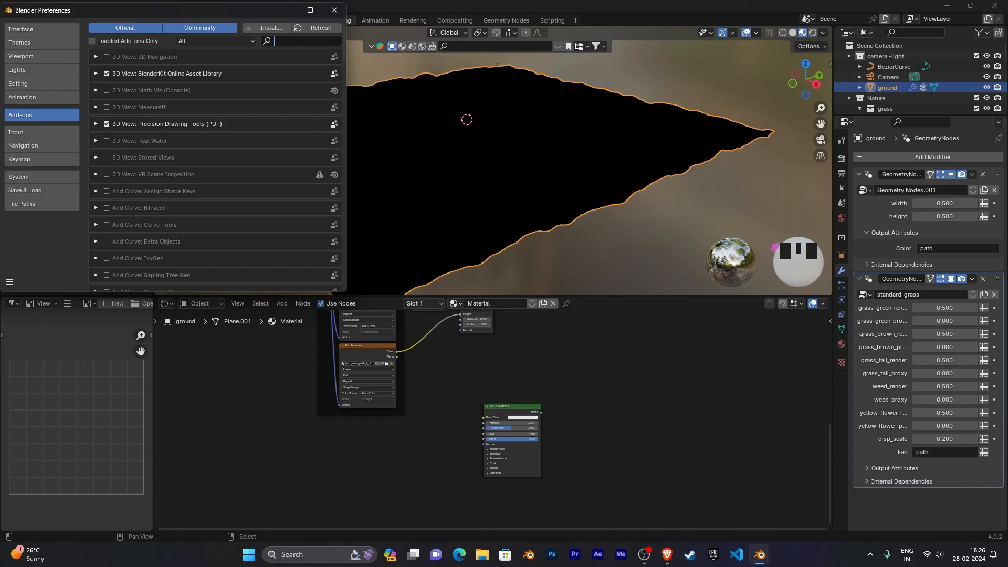
text(node)
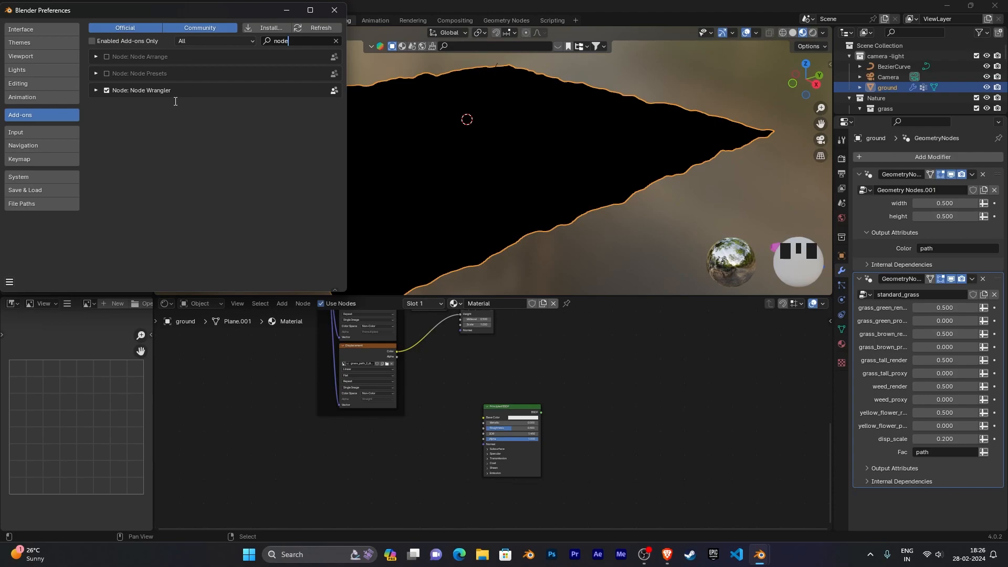
click(336, 11)
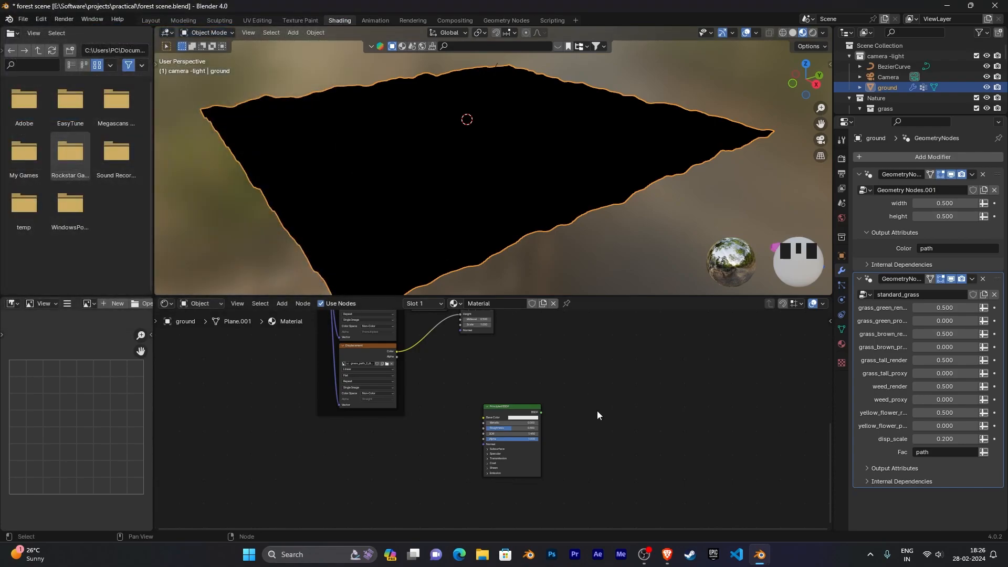
Step: Run Principled Texture Setup on the second Principled BSDF with all four brown_mud_02 images from the mud textures folder in Downloads
click(510, 423)
key(ctrl+shift+t)
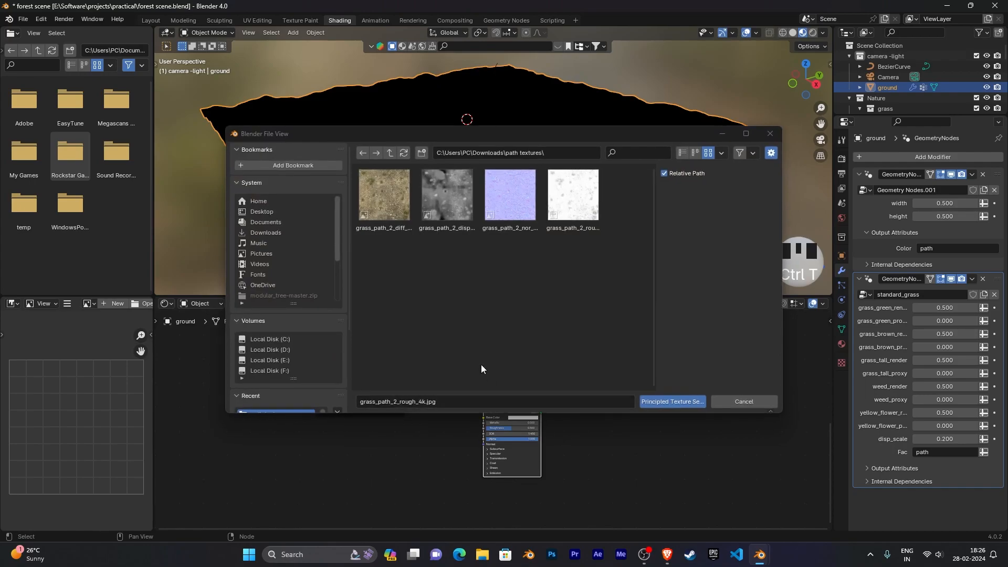
click(315, 239)
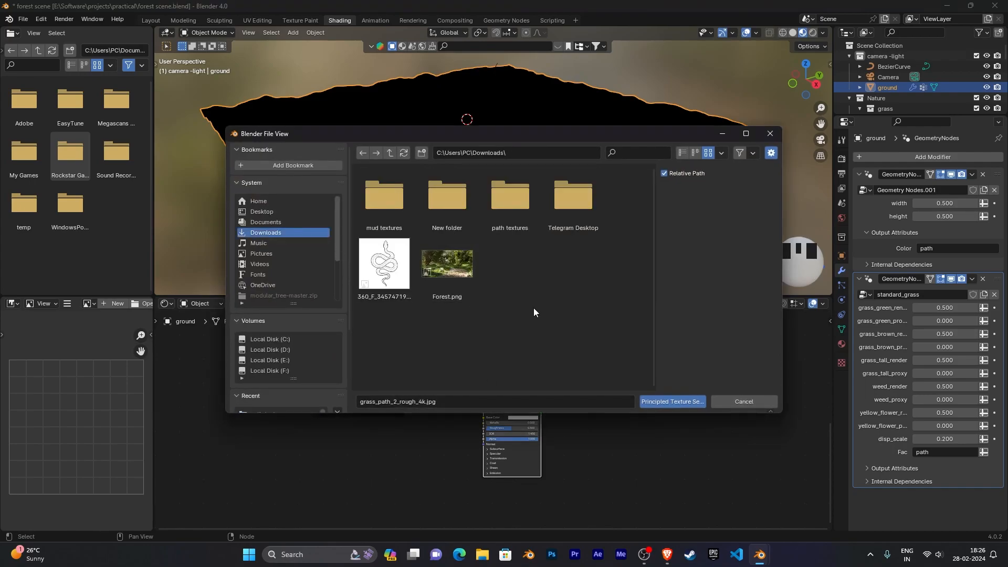
click(387, 203)
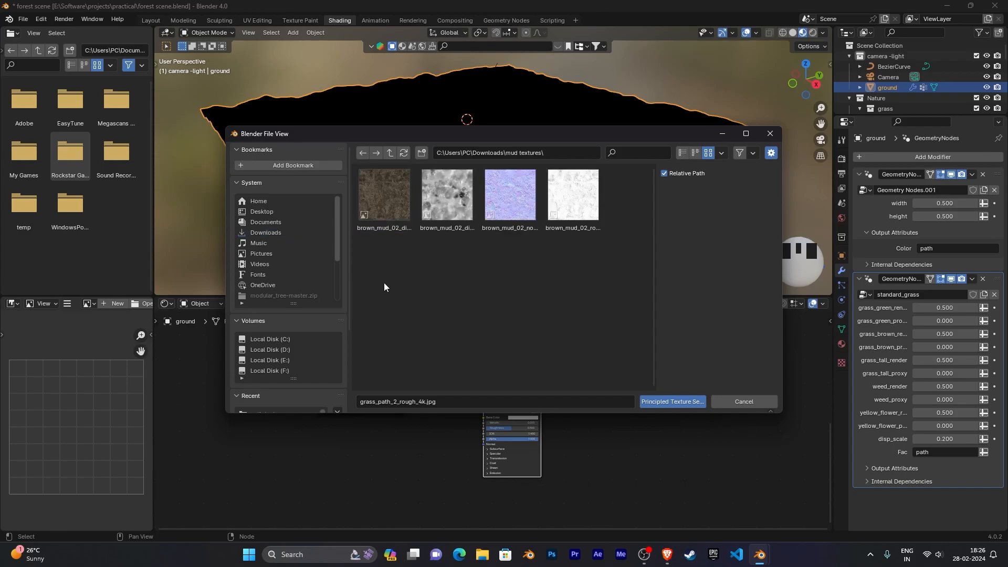
drag(383, 270, 572, 263)
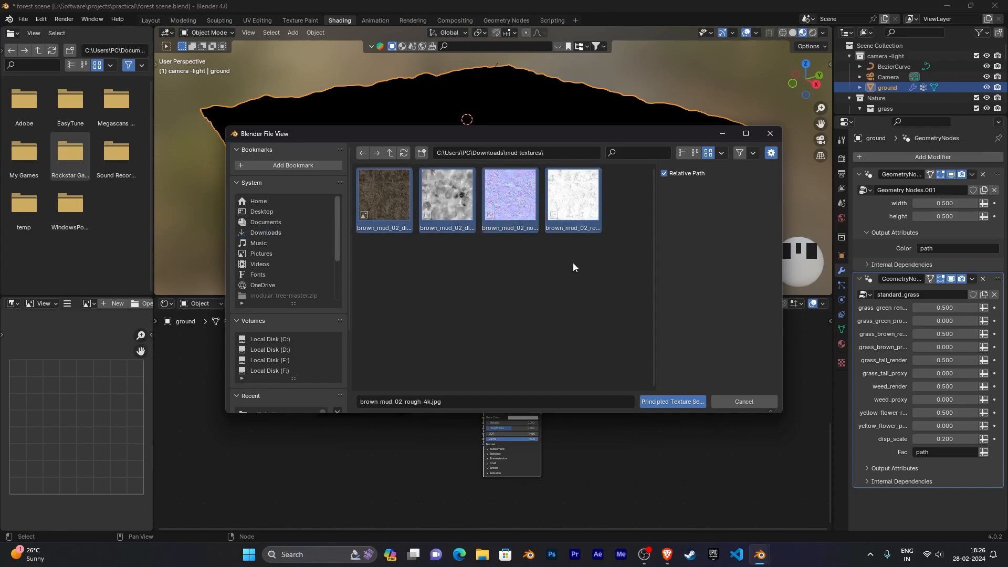
click(680, 401)
Step: Move the new mud texture and mapping nodes down, clear of the grass path texture nodes
middle_drag(550, 401, 509, 399)
scroll(533, 361, down, 2)
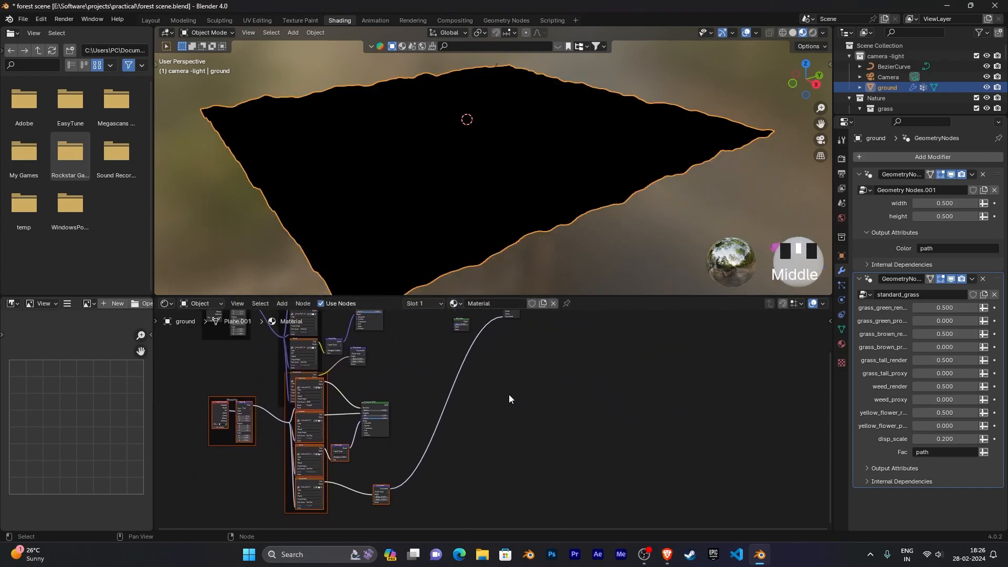
key(g)
click(503, 437)
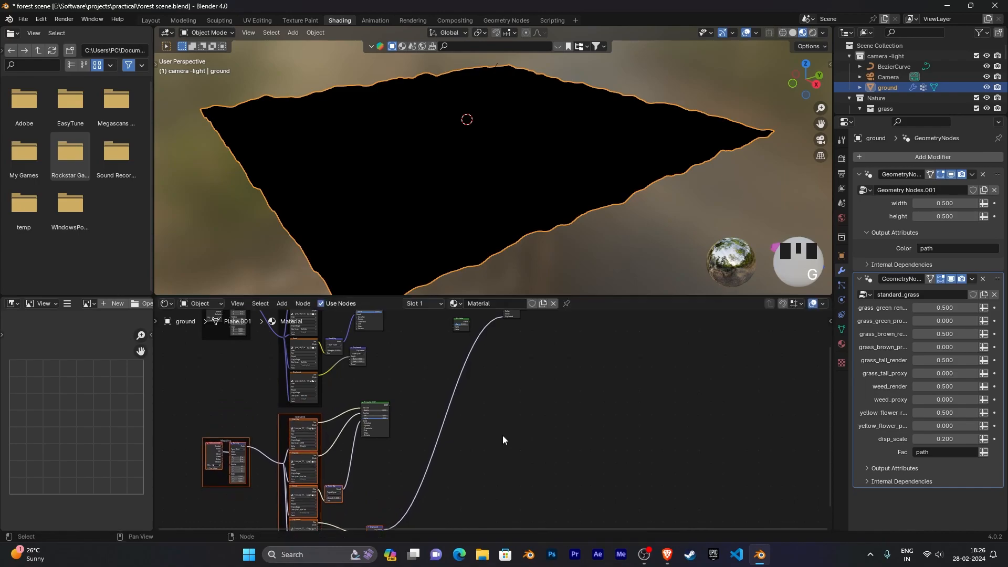
Step: Disconnect the mud displacement link from the Material Output's Displacement input
scroll(572, 358, up, 5)
middle_drag(571, 357, 466, 411)
scroll(609, 358, up, 2)
scroll(542, 401, down, 2)
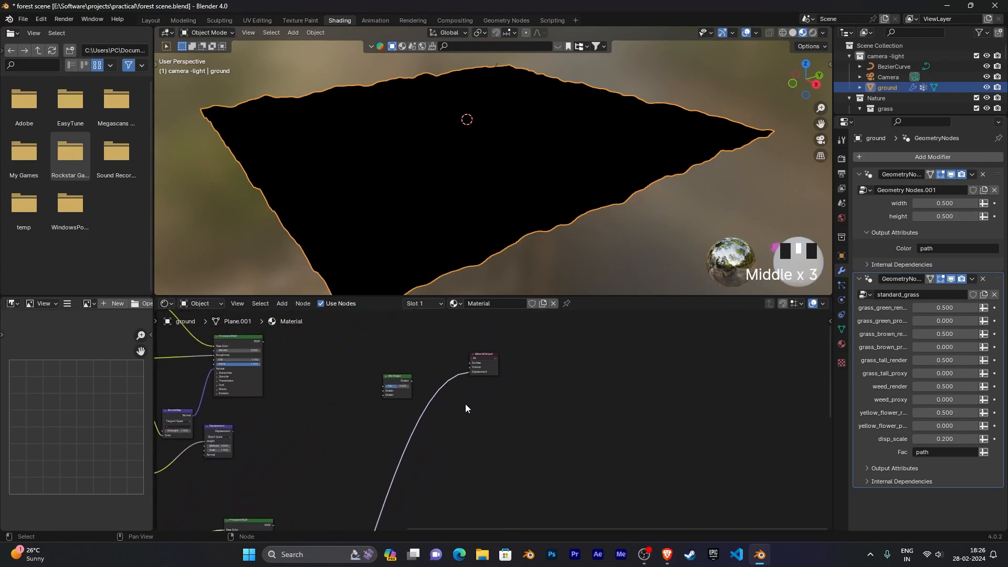
drag(470, 372, 467, 398)
Step: Move the mud setup's Displacement node up, closer to its Principled BSDF
scroll(493, 435, down, 3)
middle_drag(494, 444, 546, 357)
scroll(520, 398, down, 3)
middle_drag(519, 399, 511, 387)
scroll(520, 374, up, 3)
middle_drag(469, 445, 386, 429)
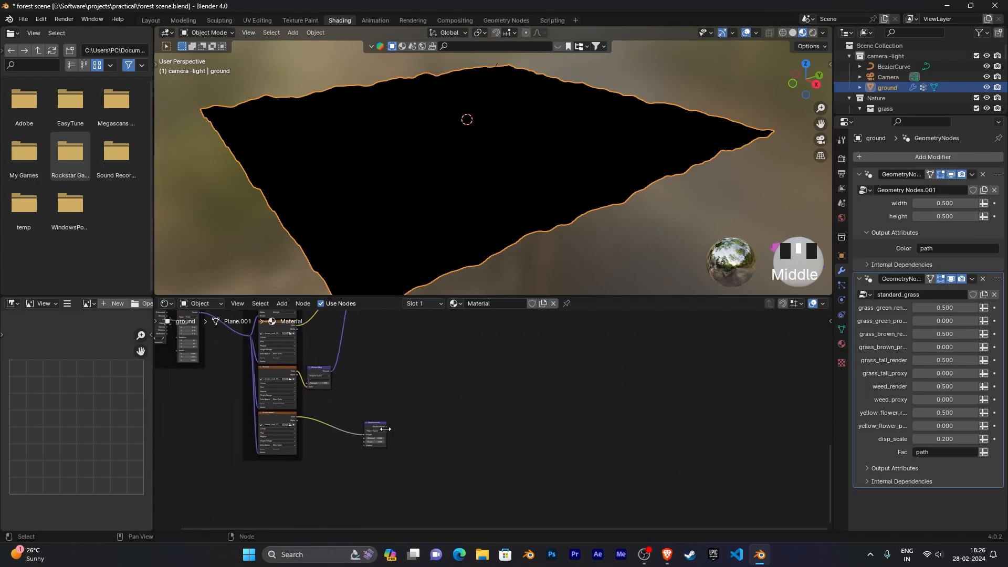
drag(376, 423, 409, 329)
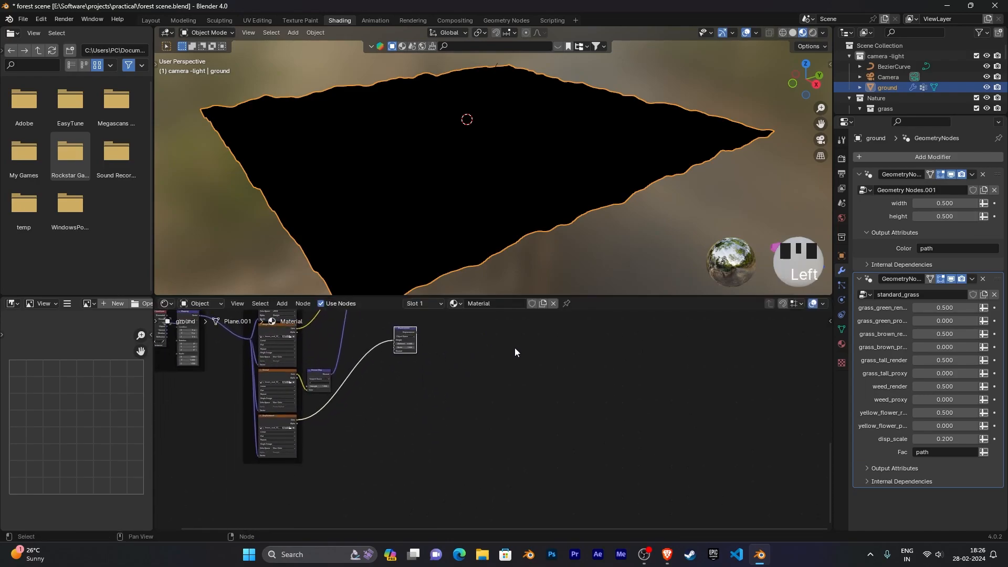
Step: Examine the path and mud node setups, their Displacement nodes, the Mix Shader and the Material Output
scroll(468, 461, up, 3)
middle_drag(468, 458, 471, 527)
scroll(367, 420, down, 4)
middle_drag(343, 412, 427, 445)
scroll(453, 411, up, 3)
middle_drag(530, 424, 558, 459)
scroll(570, 512, down, 1)
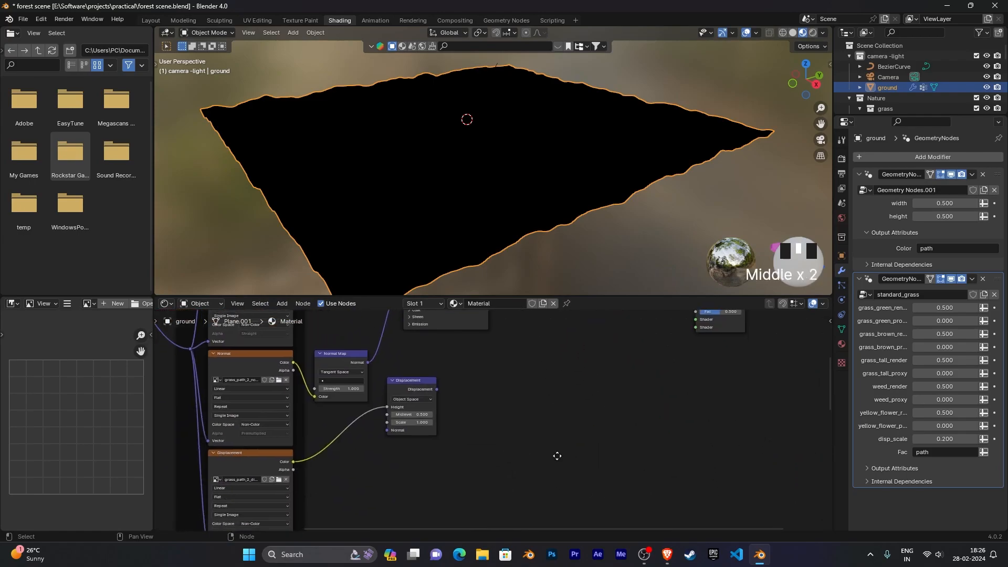
scroll(546, 425, down, 1)
middle_drag(546, 426, 551, 412)
scroll(550, 423, up, 4)
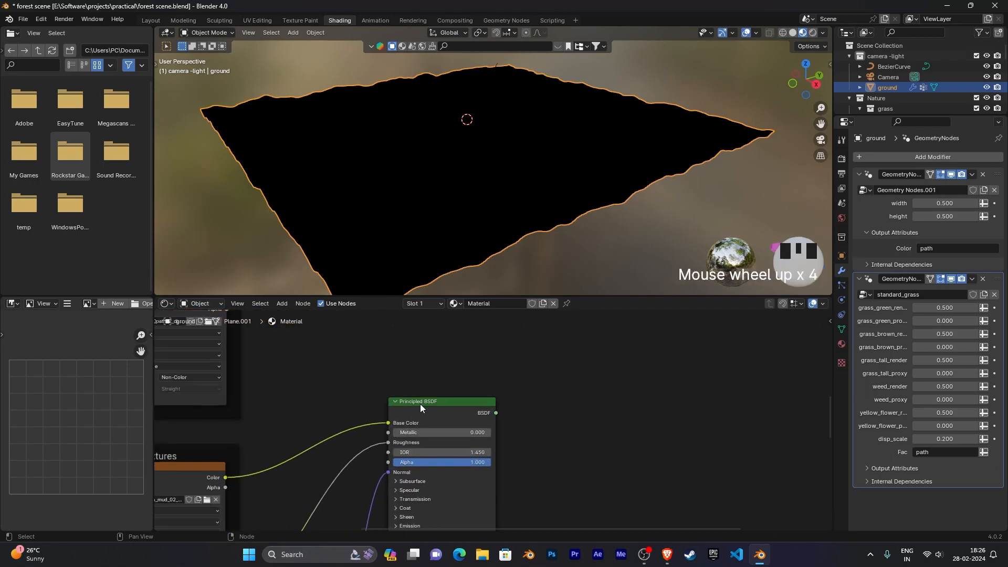
scroll(535, 388, down, 1)
scroll(560, 370, down, 1)
middle_drag(559, 366, 468, 314)
scroll(540, 367, down, 1)
click(440, 483)
drag(440, 487, 437, 495)
scroll(483, 415, down, 2)
middle_drag(483, 415, 429, 458)
scroll(504, 462, up, 3)
middle_drag(504, 462, 474, 448)
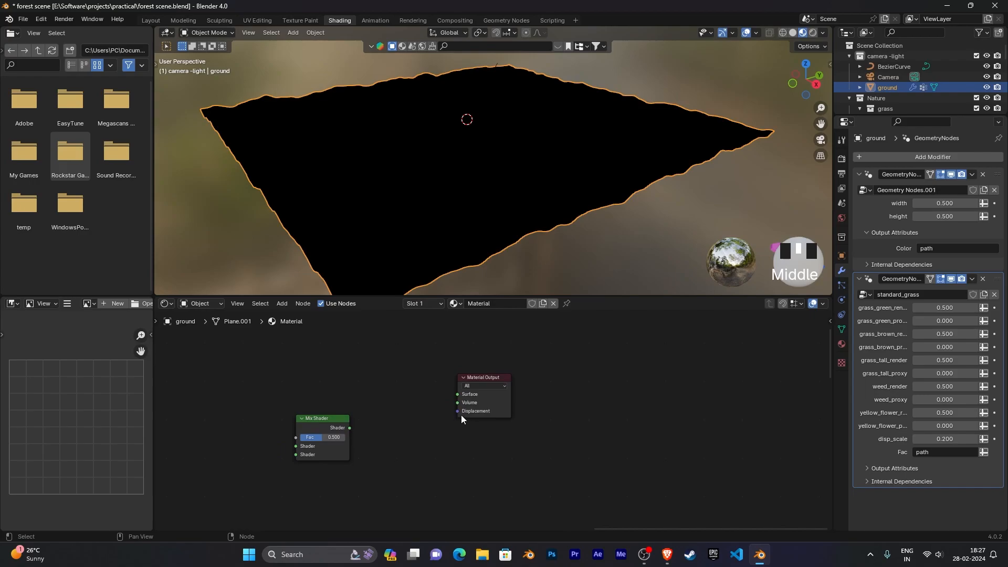
Step: Add a Mix Color node below the Mix Shader and Material Output nodes
scroll(461, 414, down, 2)
middle_drag(405, 434, 439, 482)
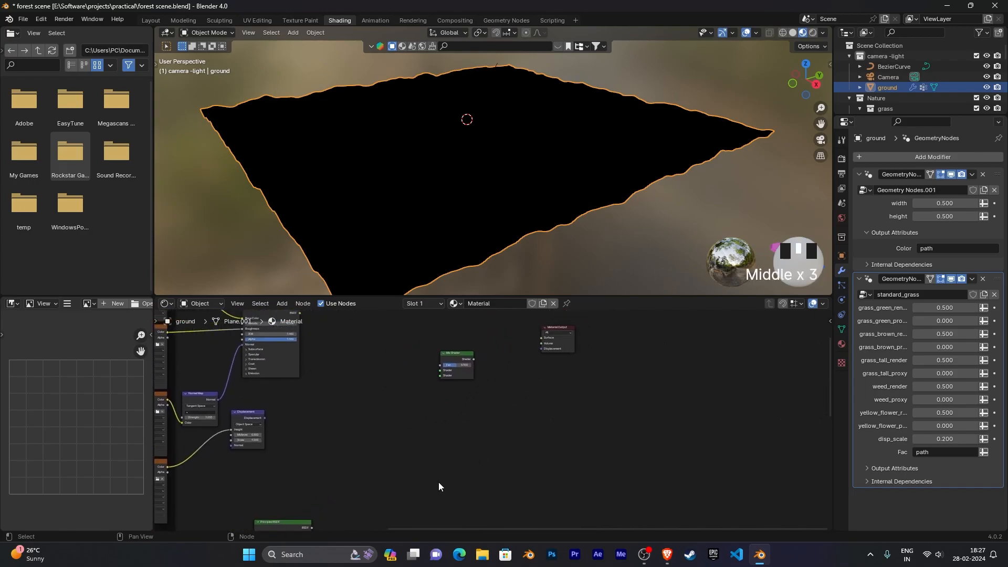
key(shift+a)
click(535, 424)
text(mix)
key(Down)
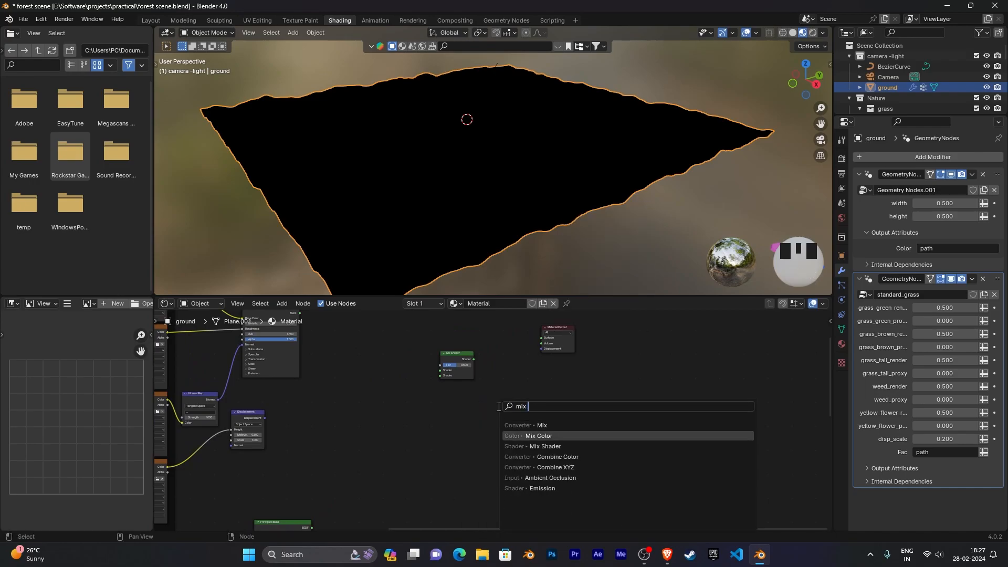
key(Return)
click(499, 407)
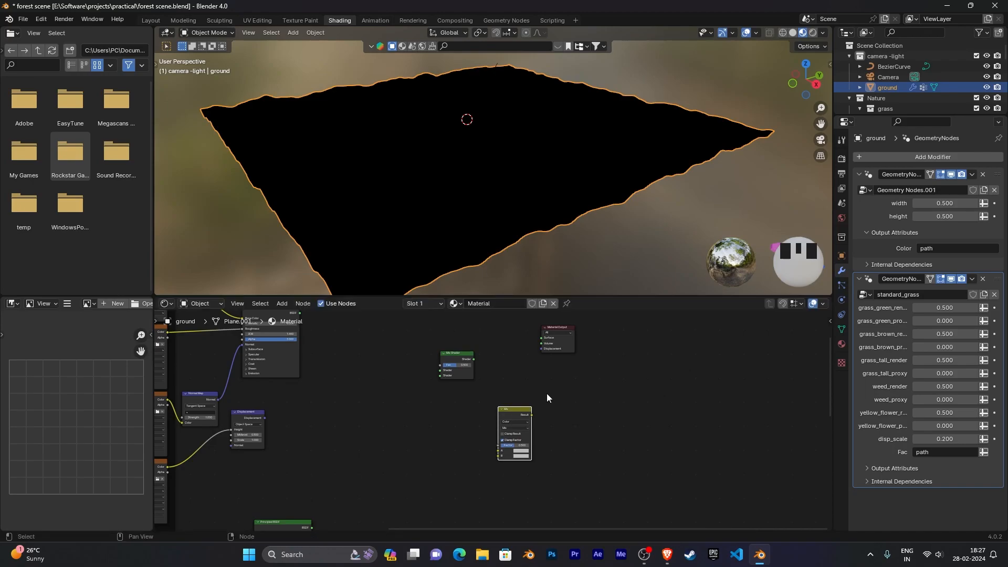
Step: Connect the path Displacement output to input A of the Mix node and the mud Displacement output to input B
scroll(577, 415, up, 4)
middle_drag(562, 368, 765, 423)
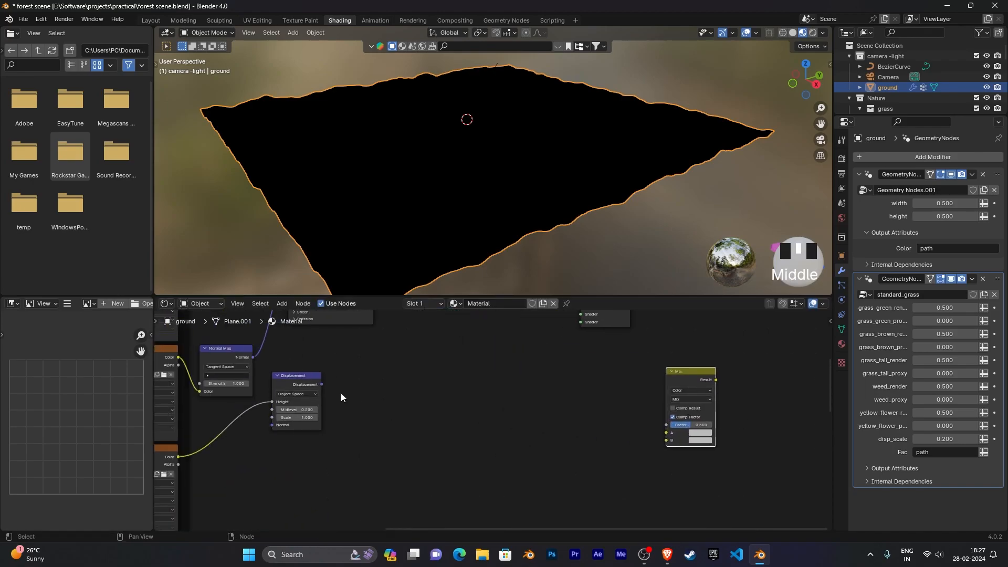
drag(322, 385, 666, 432)
scroll(661, 476, down, 2)
middle_drag(656, 466, 466, 303)
drag(276, 484, 475, 389)
Step: Connect the Mix node's Result to the Material Output's Displacement and move the Mix node closer beneath the Mix Shader
scroll(635, 370, down, 3)
middle_drag(635, 370, 604, 476)
drag(513, 464, 523, 411)
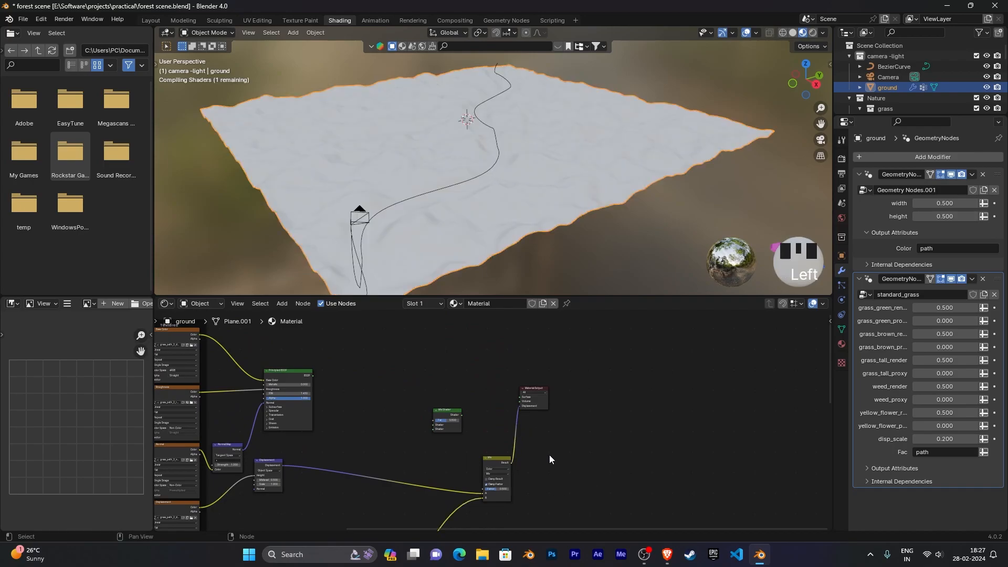
middle_drag(547, 455, 610, 464)
drag(569, 465, 533, 456)
scroll(560, 443, up, 5)
scroll(564, 421, up, 4)
middle_drag(565, 421, 600, 468)
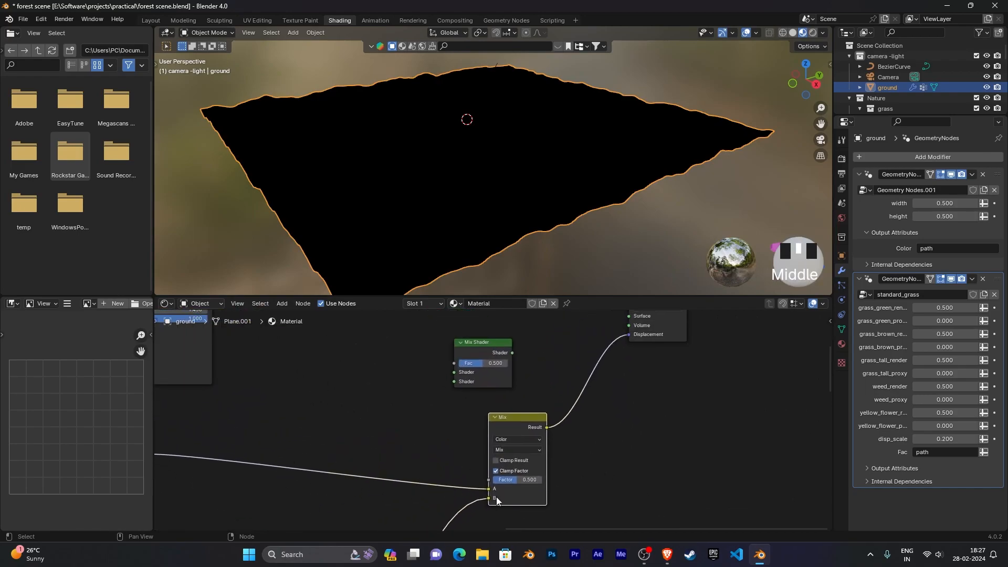
scroll(617, 460, down, 3)
middle_drag(617, 460, 620, 450)
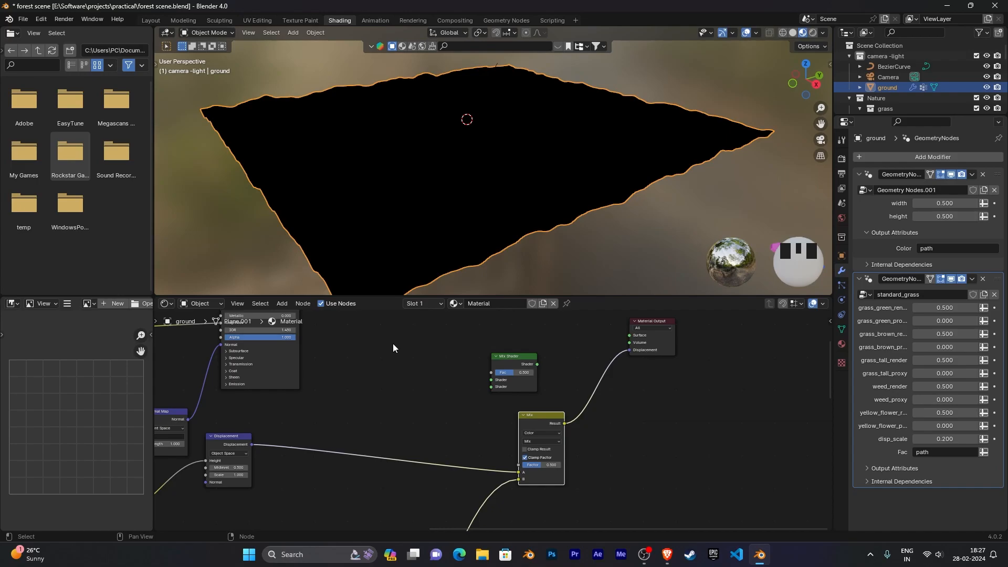
Step: Add an Attribute node in the free space above the Mix Shader, beside the path Principled BSDF
scroll(396, 358, down, 4)
middle_drag(396, 357, 480, 405)
key(shift+a)
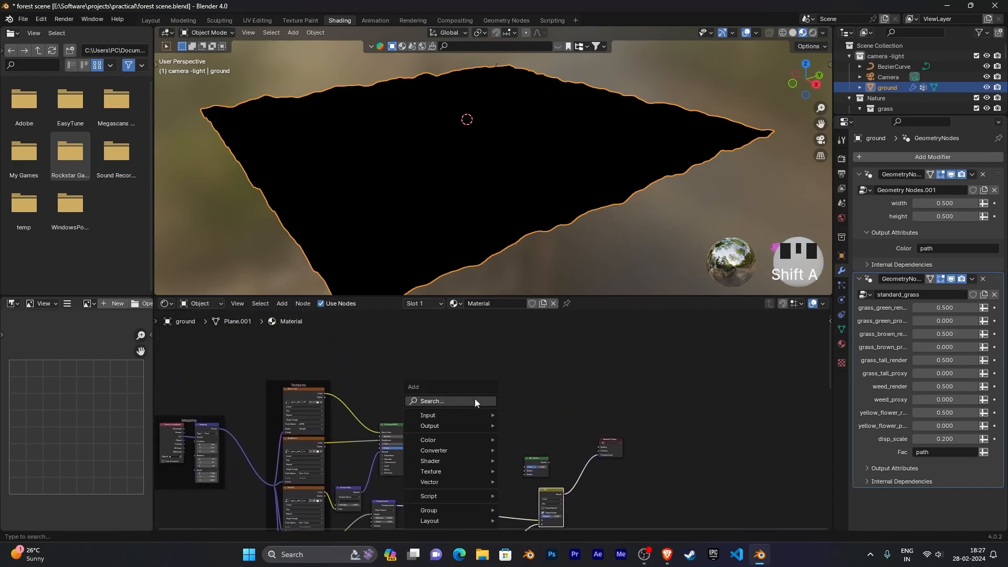
click(475, 400)
text(at)
key(Return)
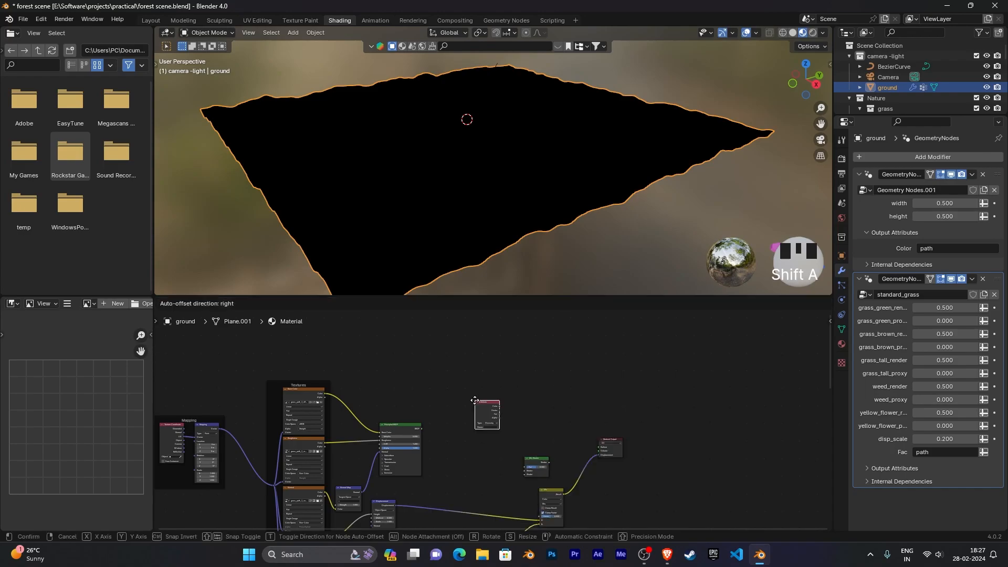
click(475, 400)
scroll(547, 431, up, 4)
middle_drag(547, 431, 532, 406)
scroll(551, 401, up, 2)
scroll(567, 402, up, 4)
middle_drag(533, 457, 455, 459)
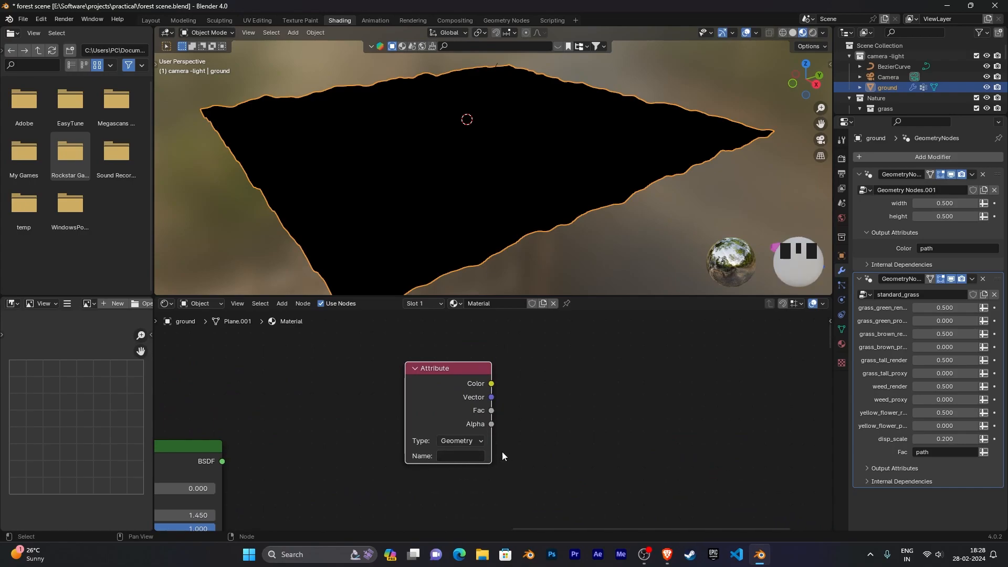
scroll(512, 433, down, 1)
scroll(520, 439, down, 5)
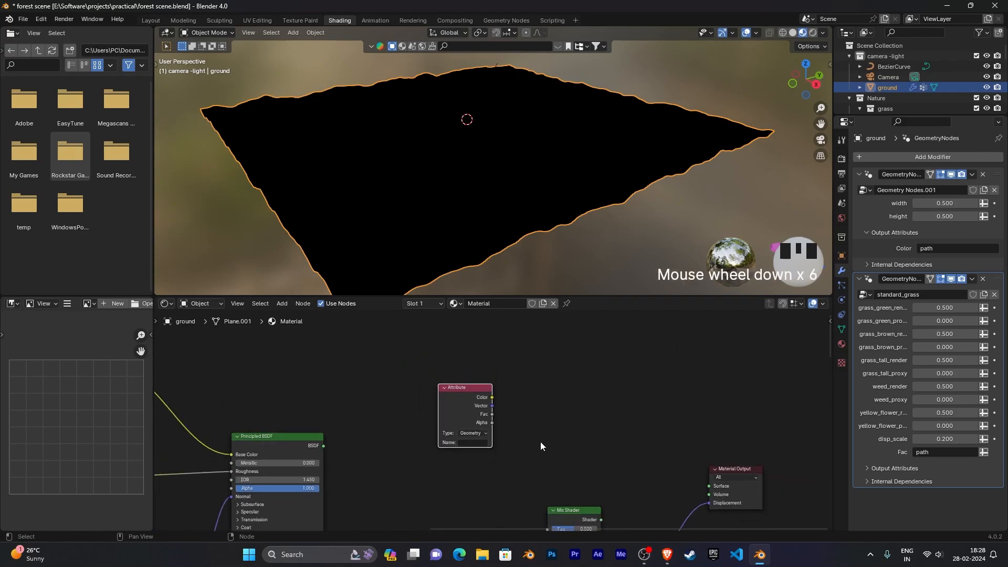
Step: Display the ground's vertex groups and set the Attribute node's Name to path
click(841, 329)
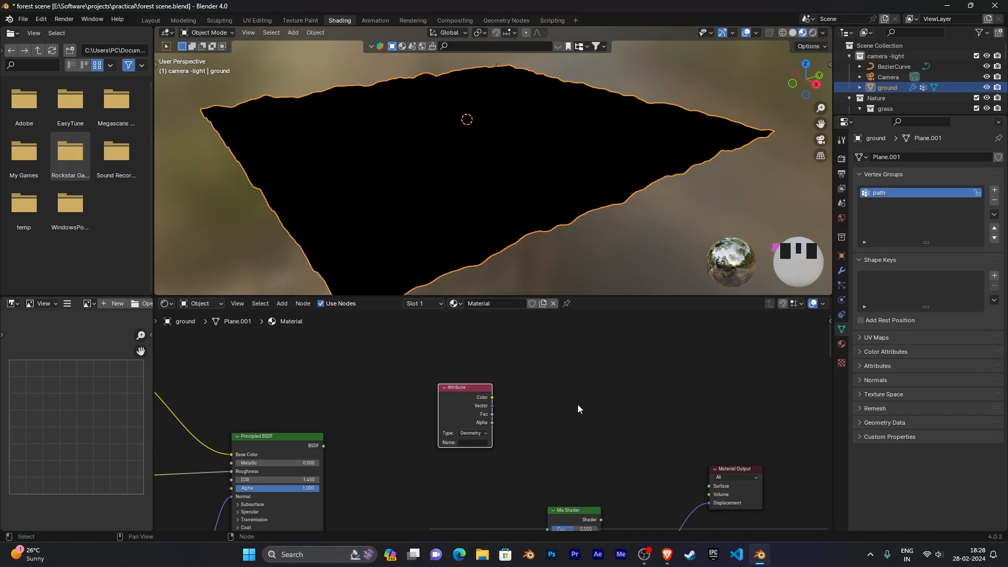
scroll(571, 407, up, 1)
middle_drag(599, 383, 637, 382)
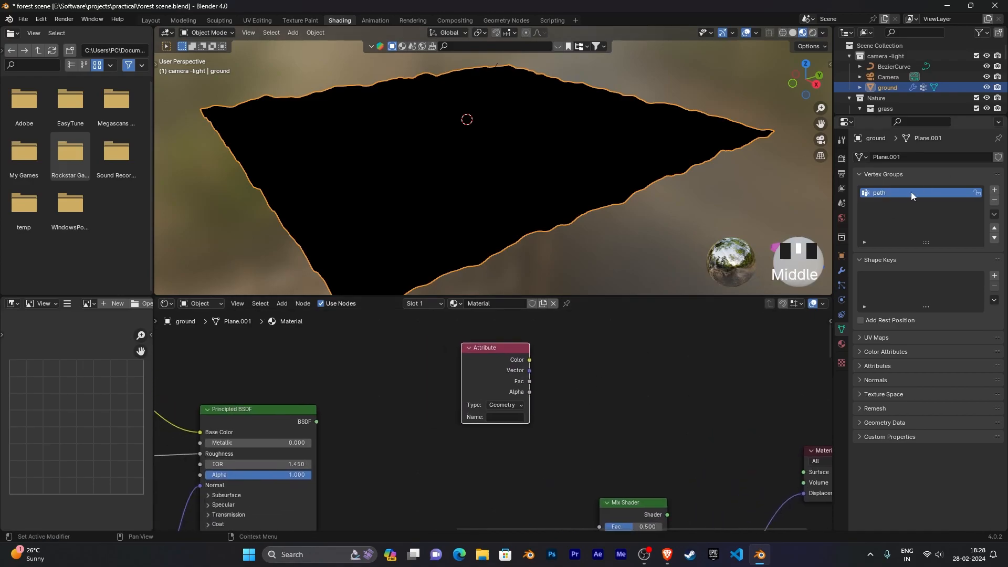
click(499, 417)
text(path)
key(Return)
Step: Connect the Attribute node's Color output to the Fac input of the Mix Shader
scroll(600, 420, down, 2)
scroll(600, 419, down, 3)
middle_drag(600, 419, 479, 421)
scroll(477, 400, up, 2)
drag(403, 368, 455, 490)
scroll(468, 421, down, 5)
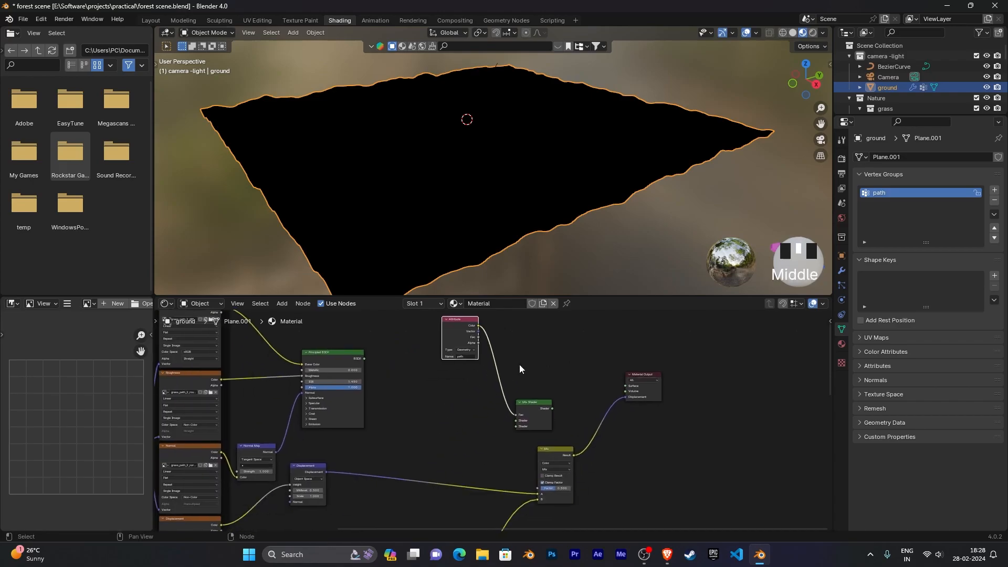
Step: Connect the path Principled BSDF output to the second Shader input of the Mix Shader
middle_drag(501, 376, 590, 450)
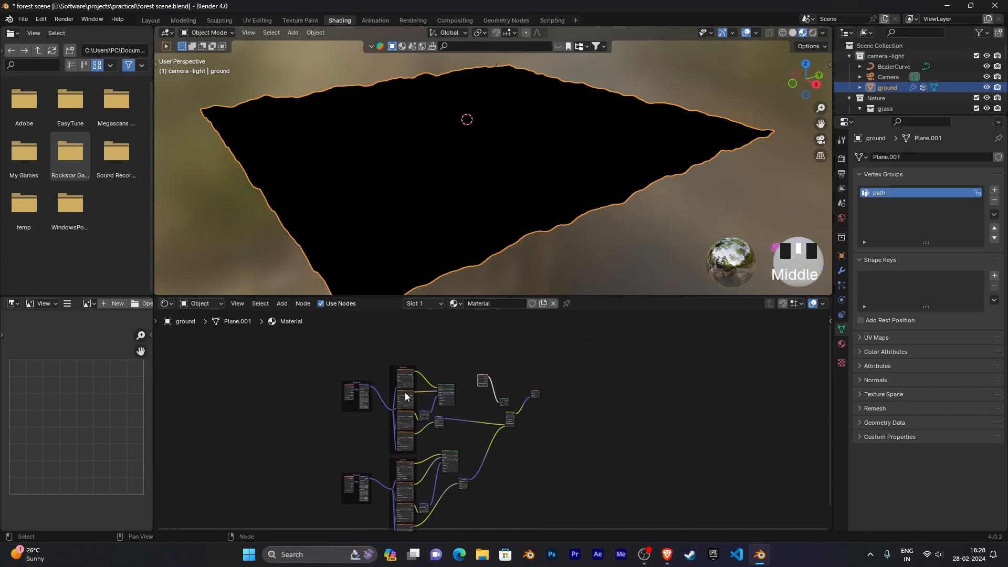
middle_drag(504, 459, 481, 408)
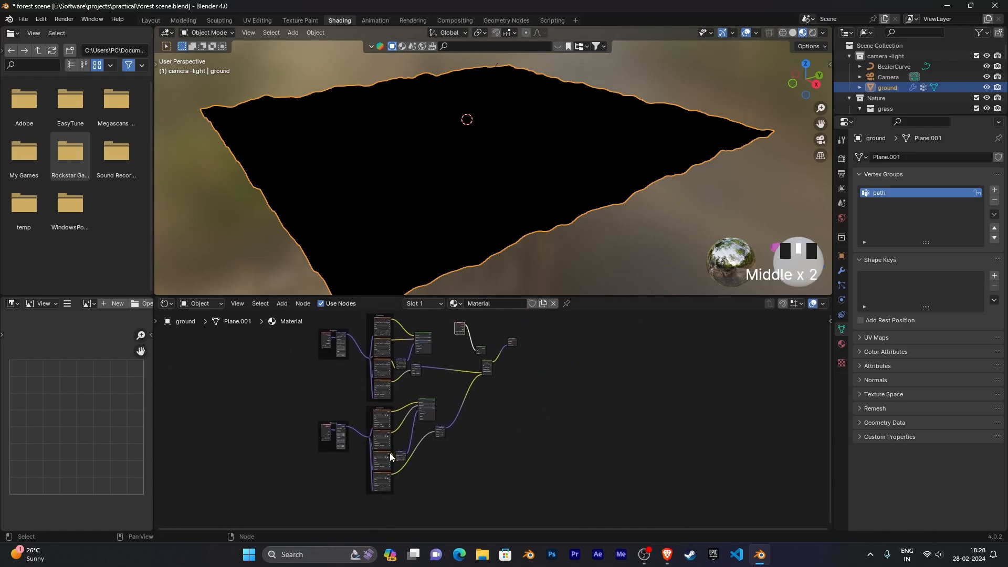
middle_drag(557, 365, 548, 389)
scroll(548, 389, up, 7)
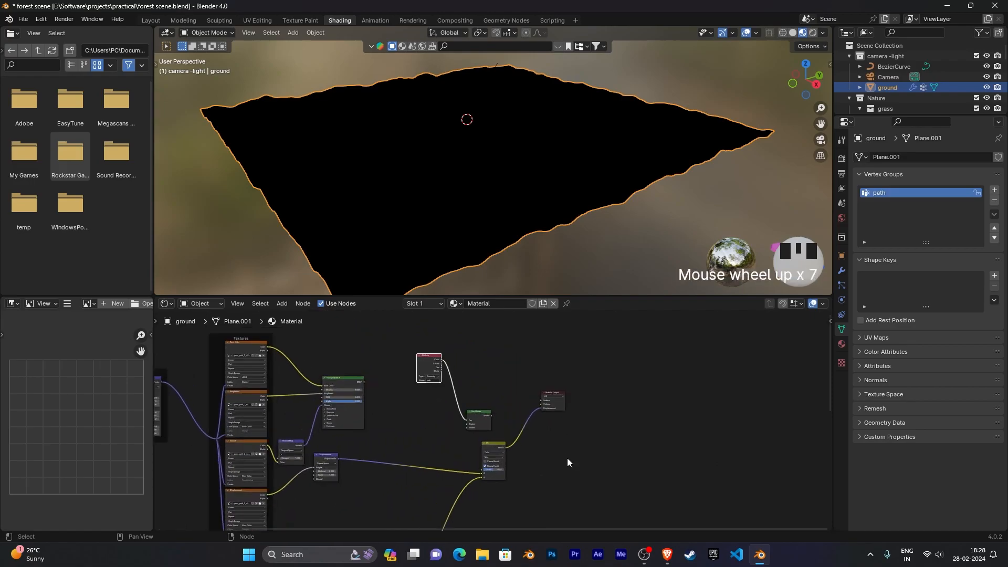
middle_drag(569, 462, 679, 454)
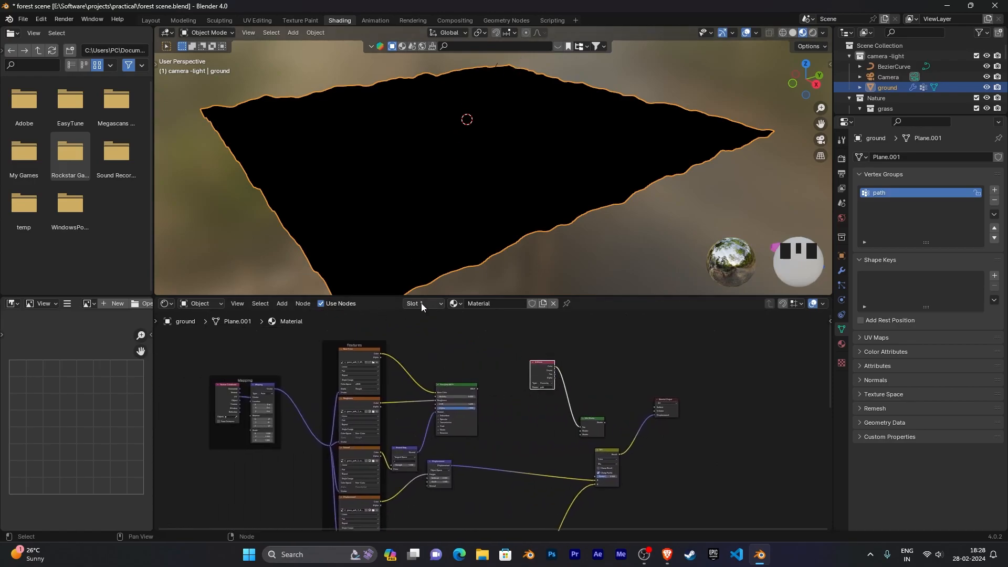
middle_drag(522, 407, 377, 398)
scroll(472, 401, up, 3)
scroll(461, 400, down, 1)
drag(356, 380, 520, 458)
middle_drag(519, 458, 603, 465)
scroll(611, 402, down, 1)
middle_drag(610, 403, 480, 475)
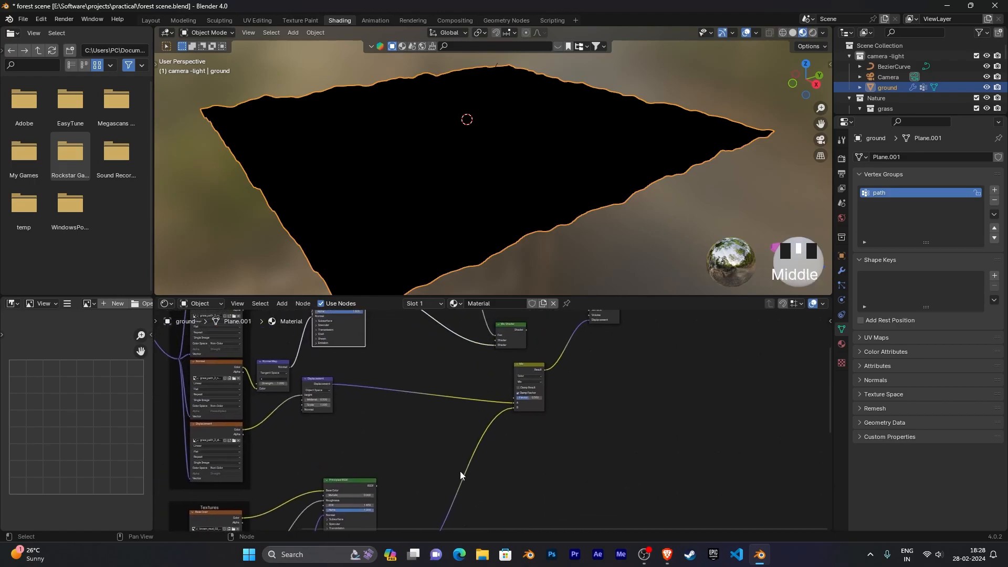
Step: Connect the mud Principled BSDF to the first Shader input of the Mix Shader and its output to the Material Output's Surface
drag(377, 485, 495, 397)
middle_drag(634, 469, 564, 480)
scroll(606, 429, up, 5)
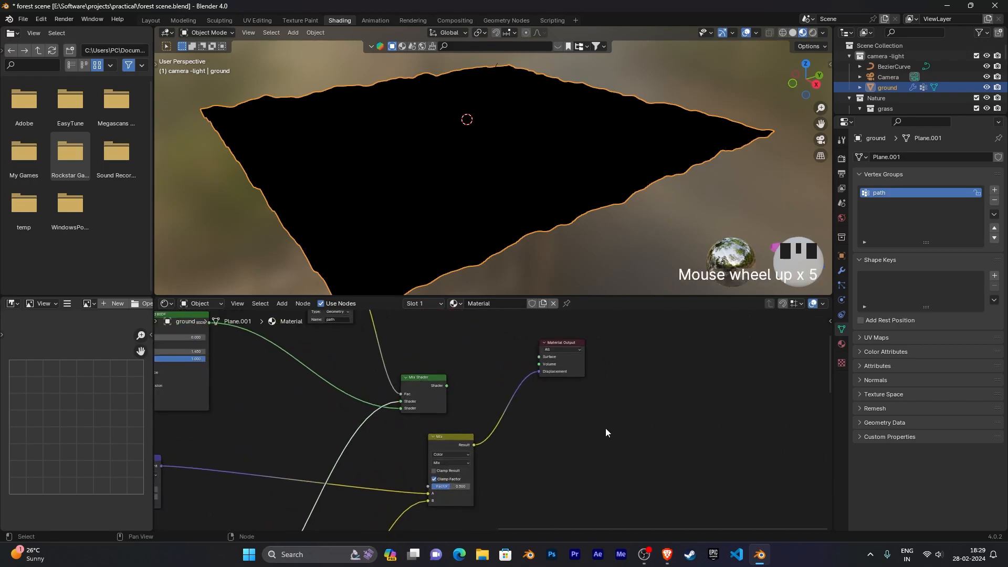
middle_drag(606, 428, 424, 453)
mouse_move(403, 443)
mouse_down()
mouse_move(489, 397)
mouse_move(494, 413)
mouse_up()
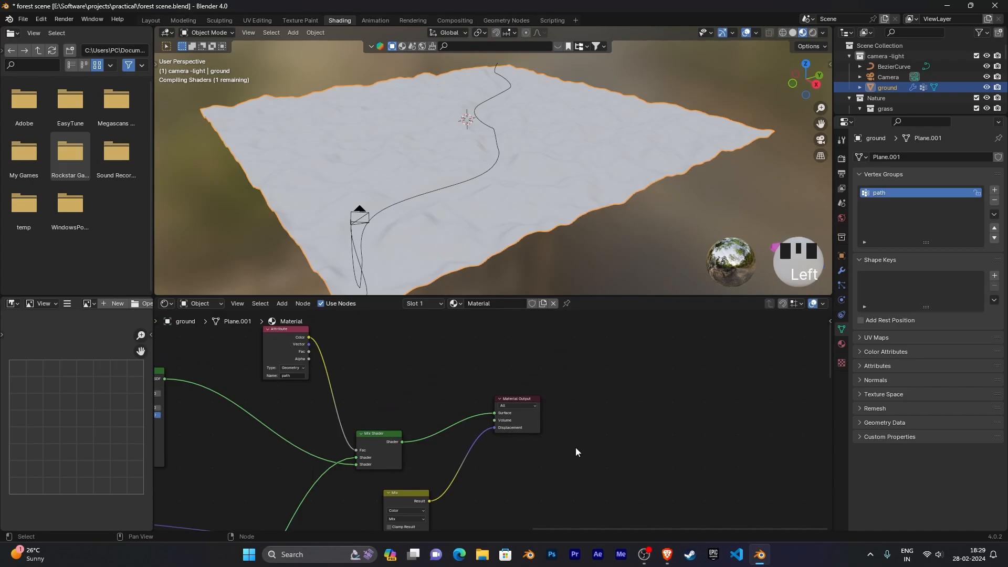
Step: Connect the Attribute node's Color output to the Factor input of the Mix node that blends the two displacements
scroll(531, 464, down, 3)
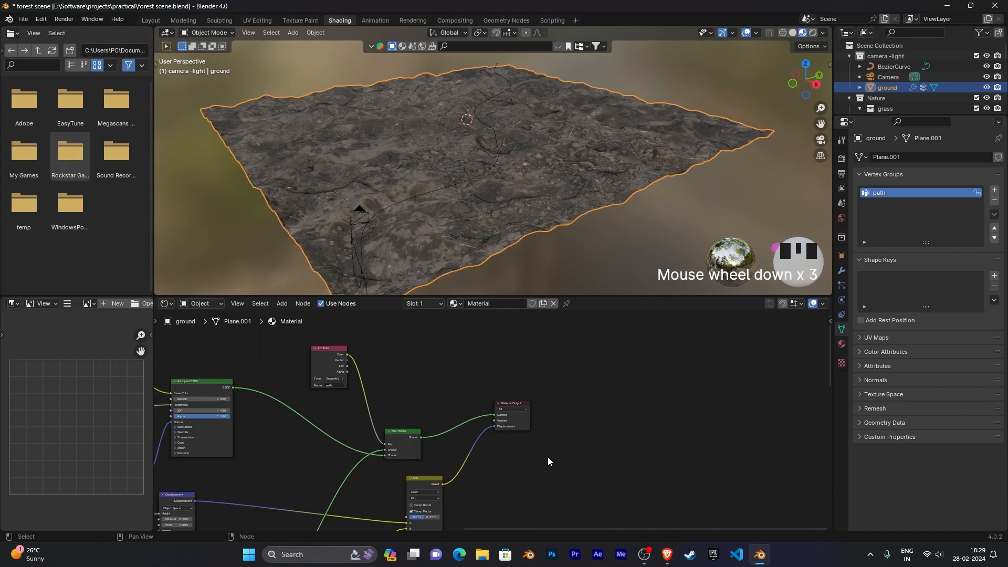
middle_drag(562, 471, 546, 427)
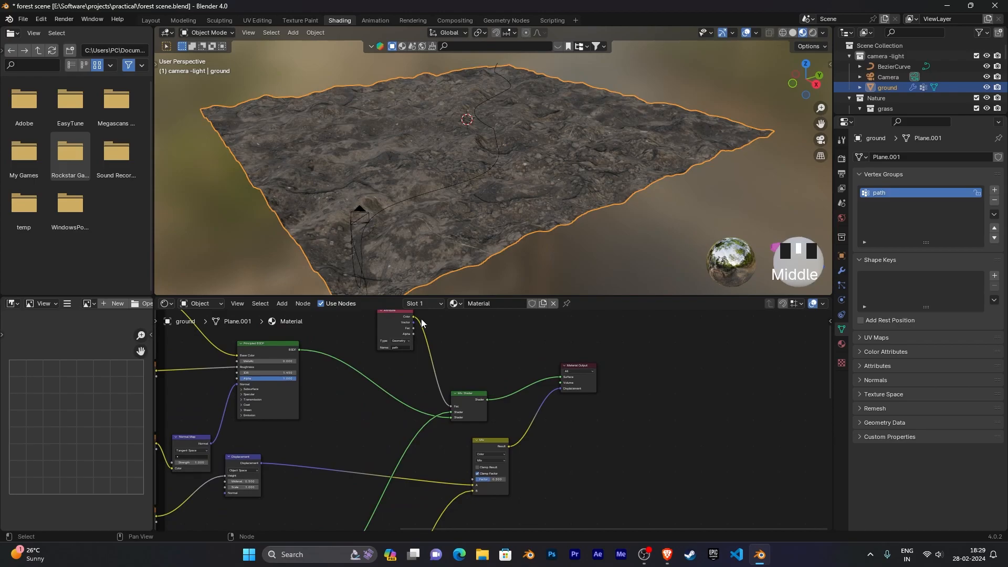
drag(413, 316, 471, 481)
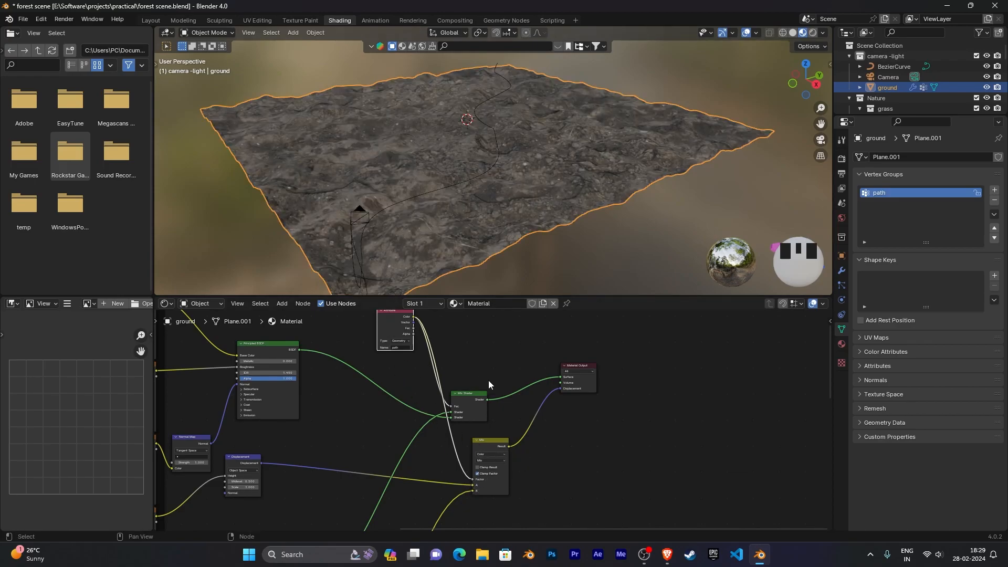
Step: Examine the ground material's node network, from the mapping and texture groups to the Mix Shader and Material Output
scroll(611, 469, down, 5)
middle_drag(629, 475, 689, 407)
scroll(652, 413, up, 4)
middle_drag(636, 446, 728, 483)
scroll(569, 443, up, 2)
middle_drag(569, 443, 559, 457)
scroll(559, 473, up, 2)
scroll(575, 468, down, 9)
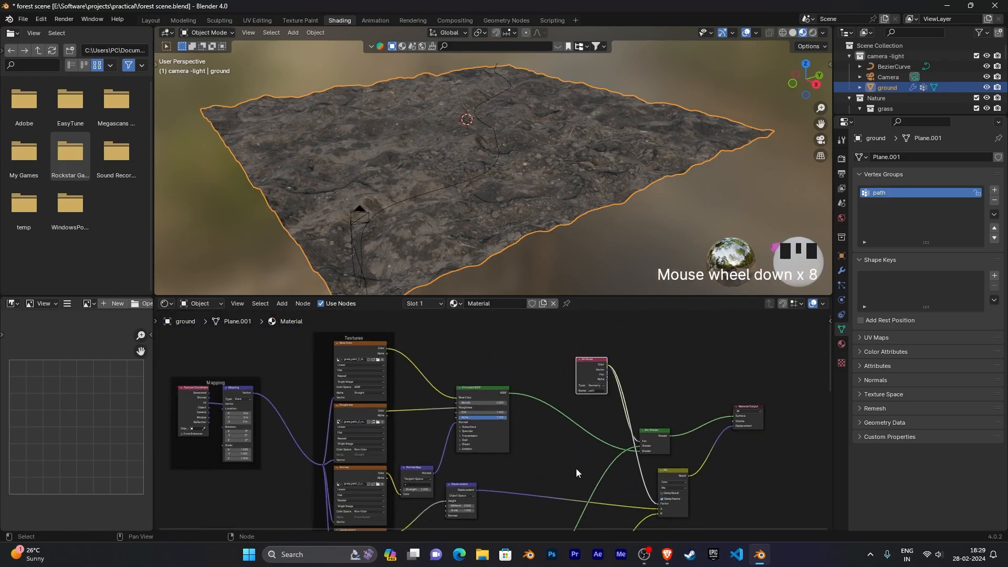
middle_drag(576, 469, 562, 422)
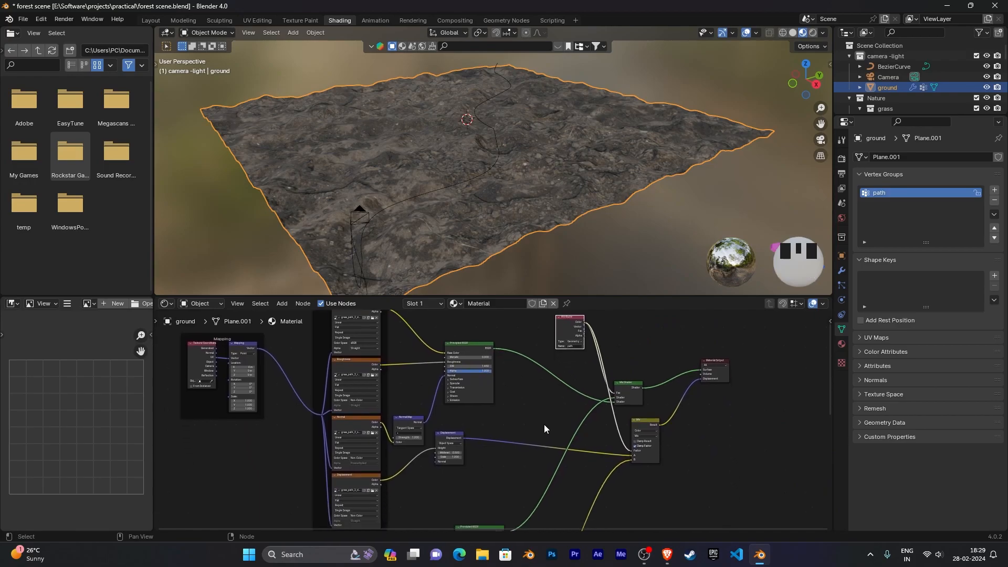
scroll(544, 424, down, 1)
middle_drag(544, 424, 539, 402)
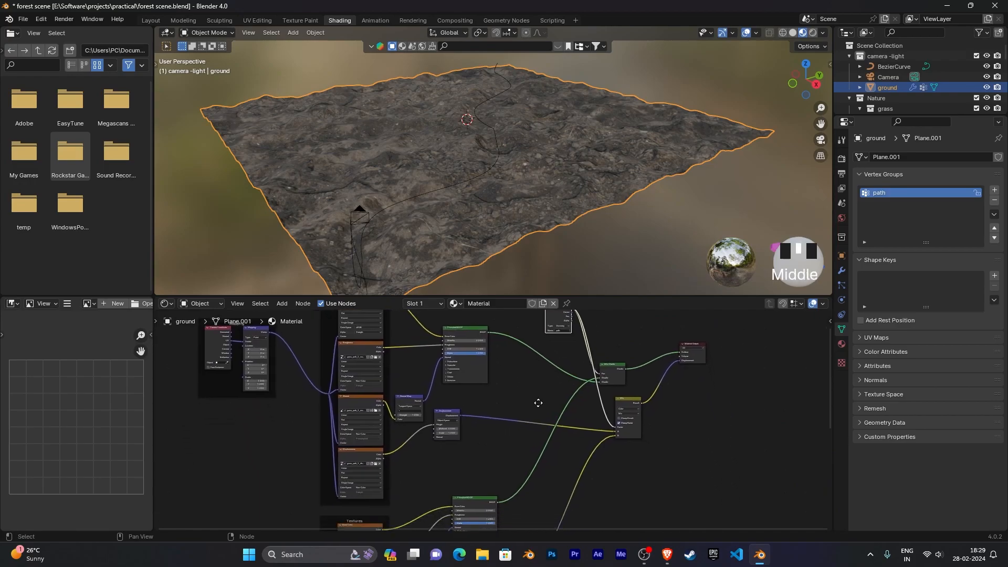
scroll(500, 443, down, 2)
middle_drag(500, 443, 504, 405)
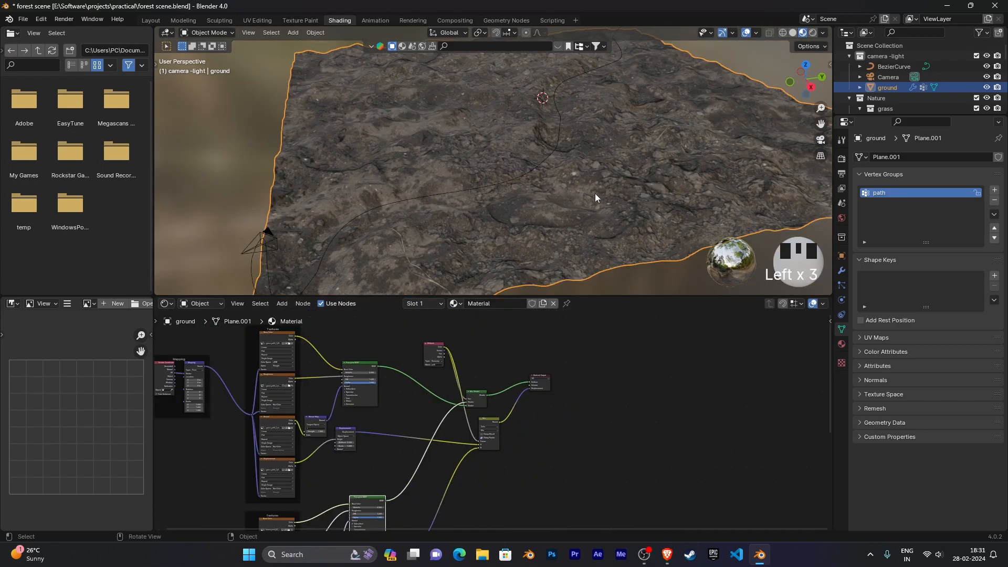
Step: Examine the ground surface in material preview from several angles to check how the path texture blends
scroll(609, 186, up, 5)
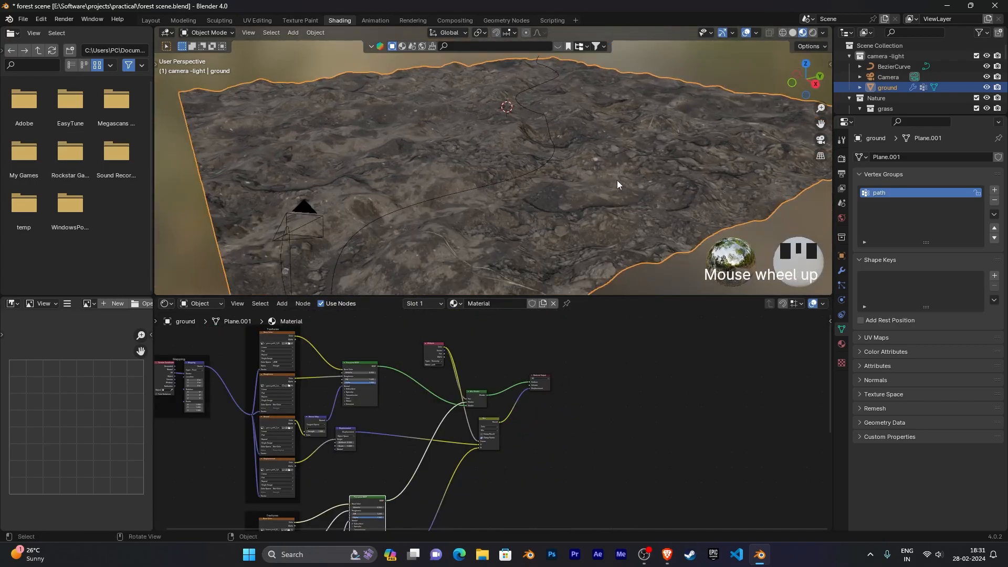
shift+scroll(588, 183, down, 2)
middle_drag(572, 174, 577, 178)
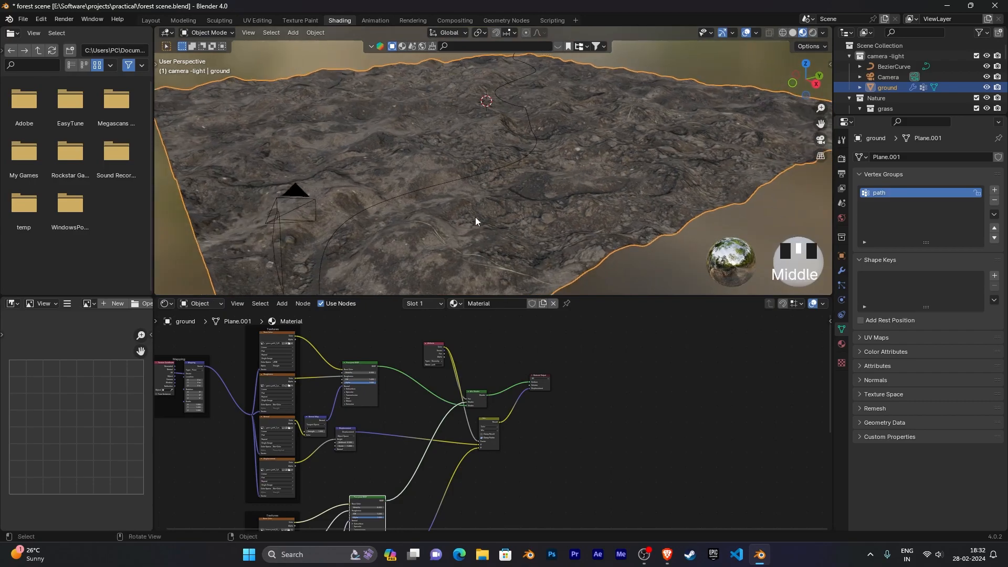
middle_drag(473, 226, 427, 241)
shift+middle_drag(488, 213, 532, 175)
scroll(461, 199, down, 2)
scroll(461, 199, up, 2)
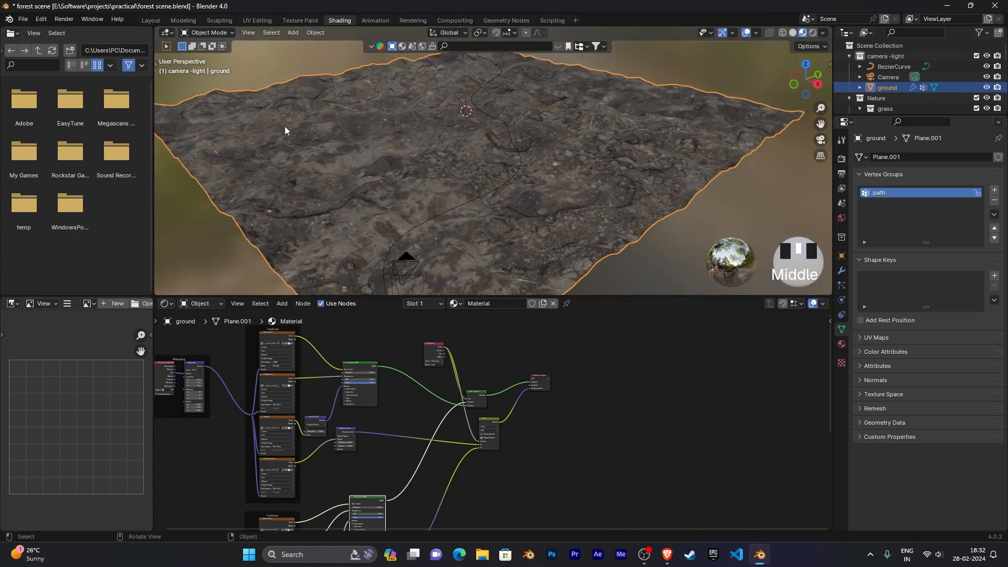
Step: Return to the Layout workspace and examine the ground's Geometry Nodes.001 tree and its path output attribute
click(156, 22)
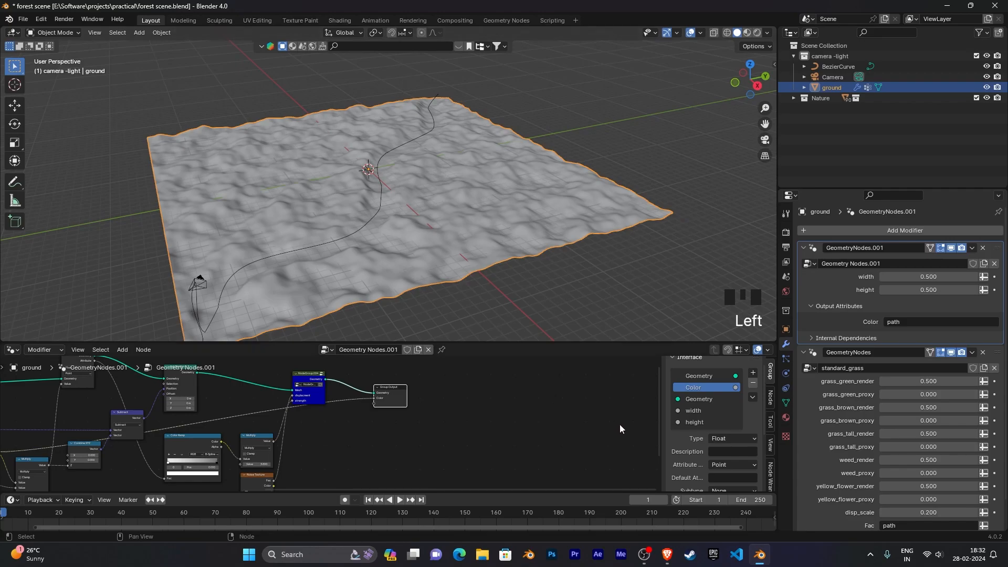
scroll(471, 428, down, 2)
scroll(450, 425, down, 2)
middle_drag(446, 426, 570, 392)
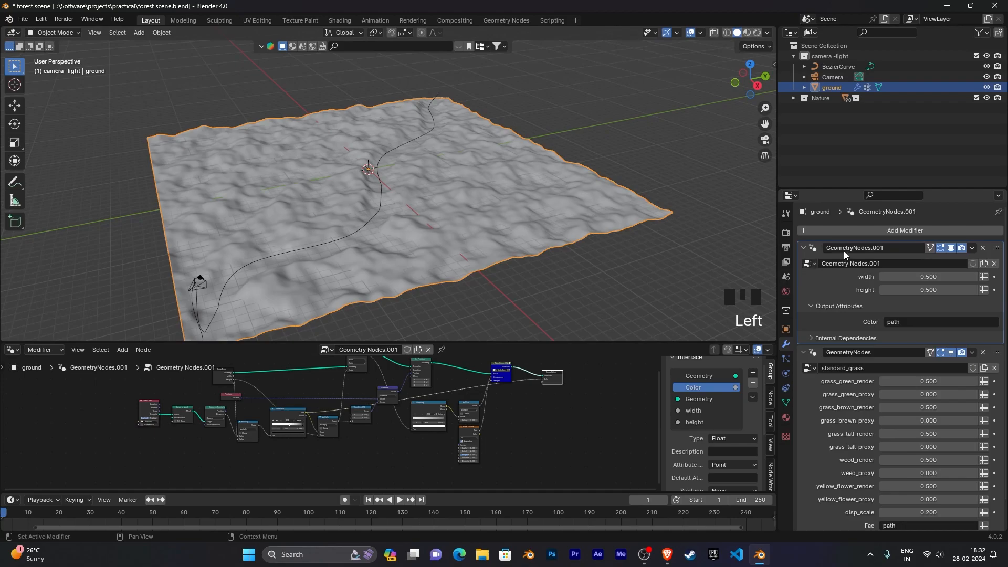
click(1000, 252)
scroll(560, 456, down, 1)
middle_drag(559, 456, 603, 475)
scroll(602, 478, up, 2)
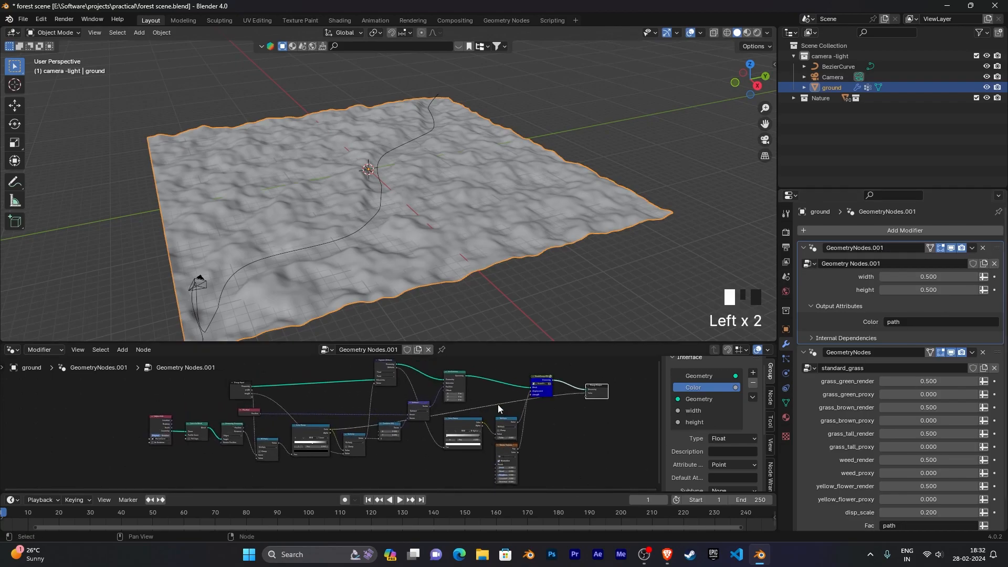
Step: Set the type of the Color output socket in the Geometry Nodes.001 group interface to Color
middle_drag(590, 429, 544, 422)
scroll(543, 422, up, 4)
scroll(452, 474, up, 5)
middle_drag(635, 420, 389, 467)
middle_drag(455, 432, 396, 427)
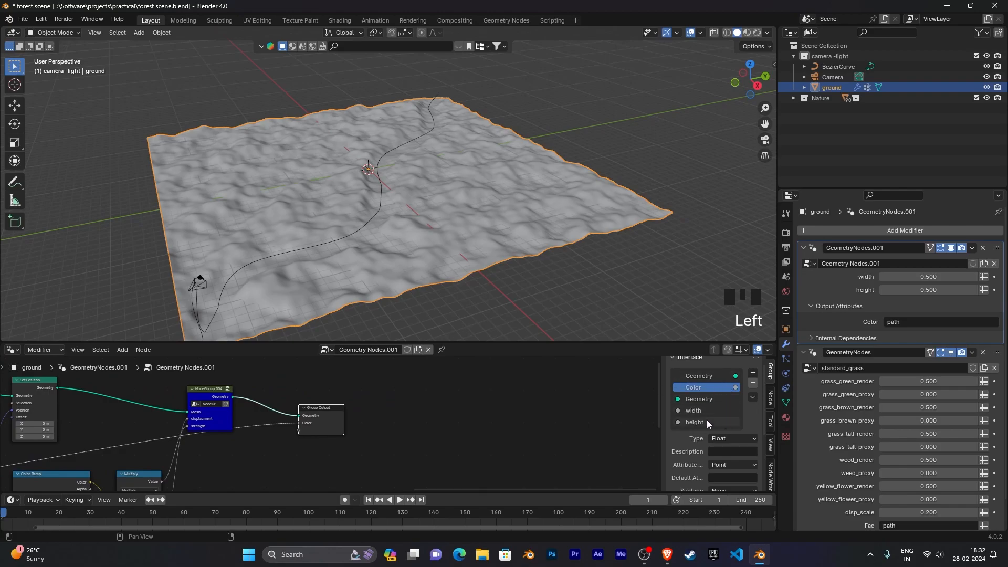
scroll(688, 452, down, 3)
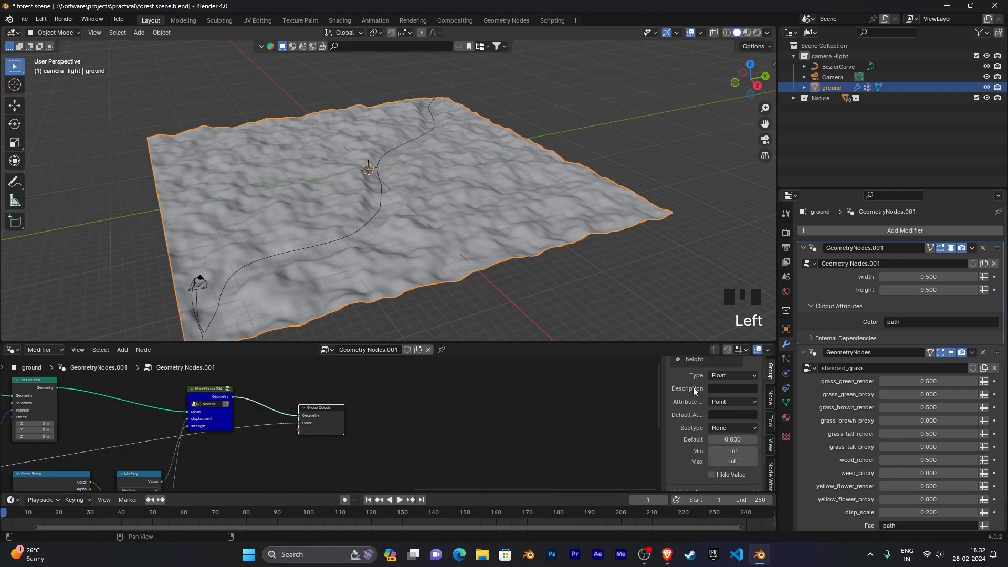
click(725, 402)
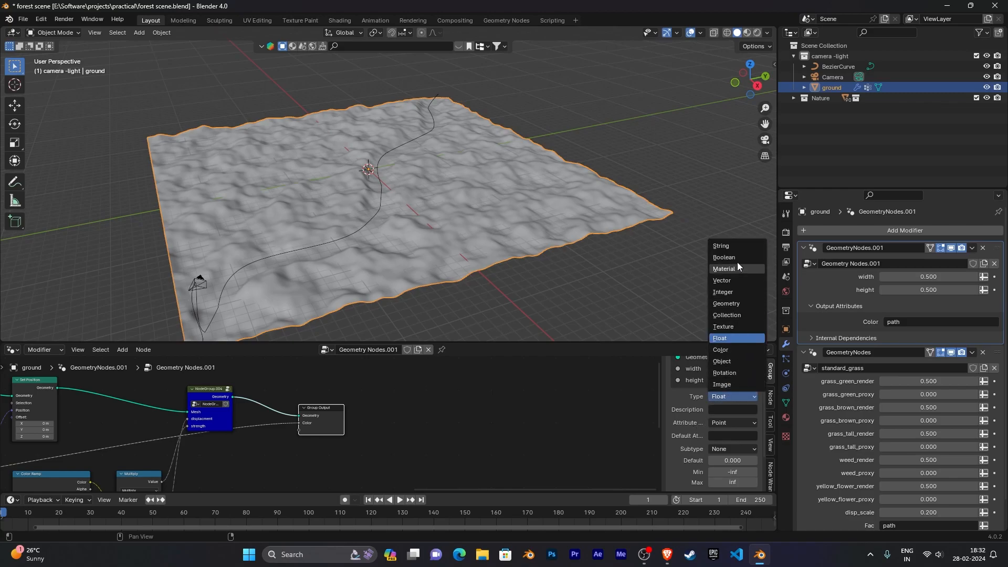
click(734, 350)
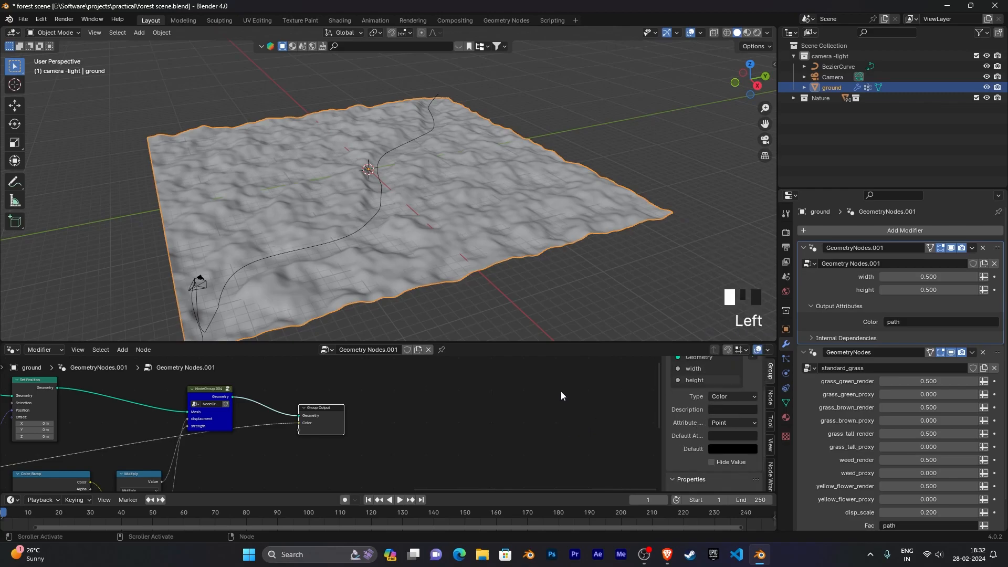
Step: Return to the Shading workspace and examine the path and mud blend on the ground from several angles and distances
middle_drag(560, 178, 266, 149)
scroll(486, 159, up, 2)
scroll(477, 140, up, 1)
scroll(477, 140, down, 2)
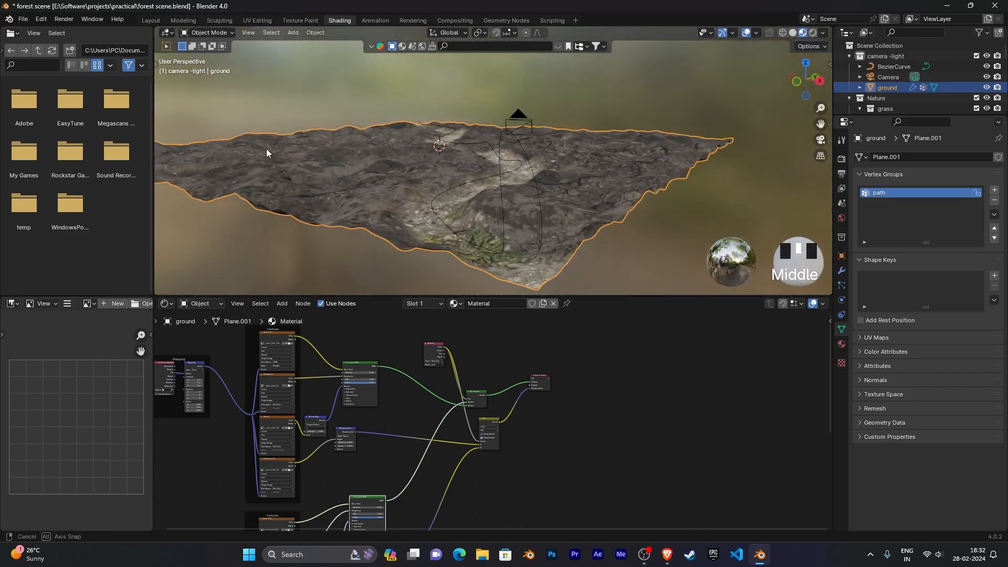
middle_drag(455, 179, 519, 197)
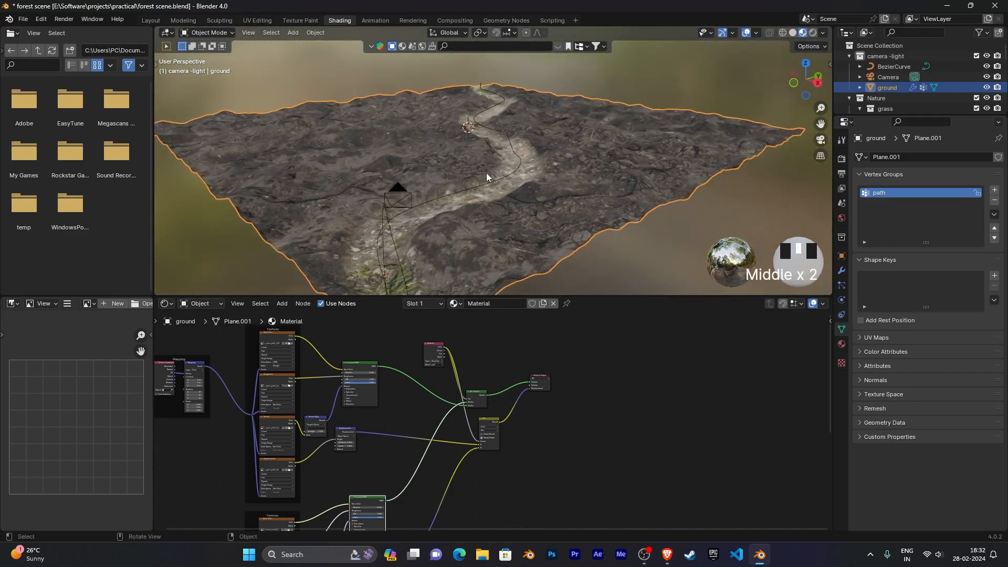
scroll(503, 237, down, 4)
scroll(498, 210, up, 8)
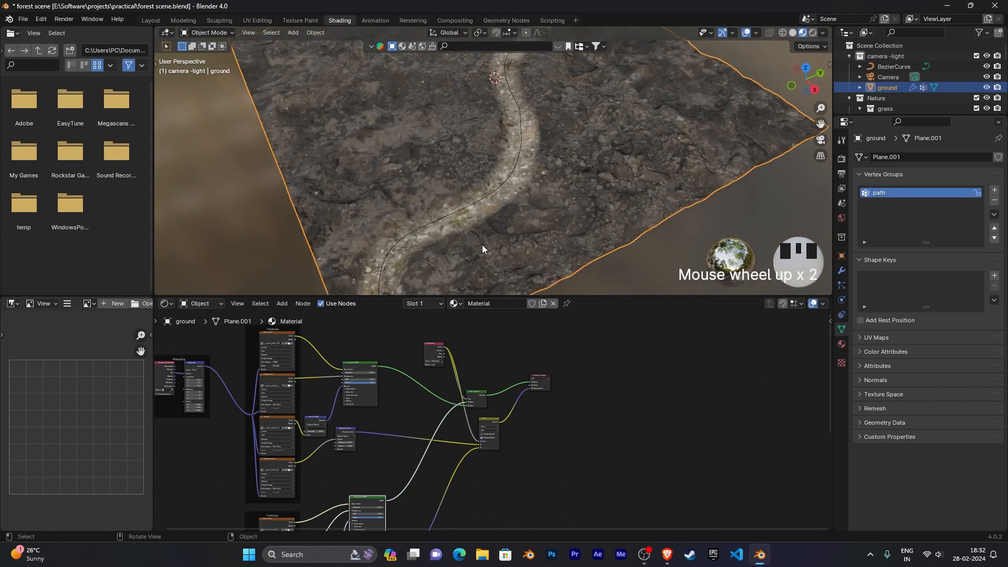
scroll(539, 210, down, 5)
middle_drag(539, 210, 566, 160)
scroll(564, 159, up, 2)
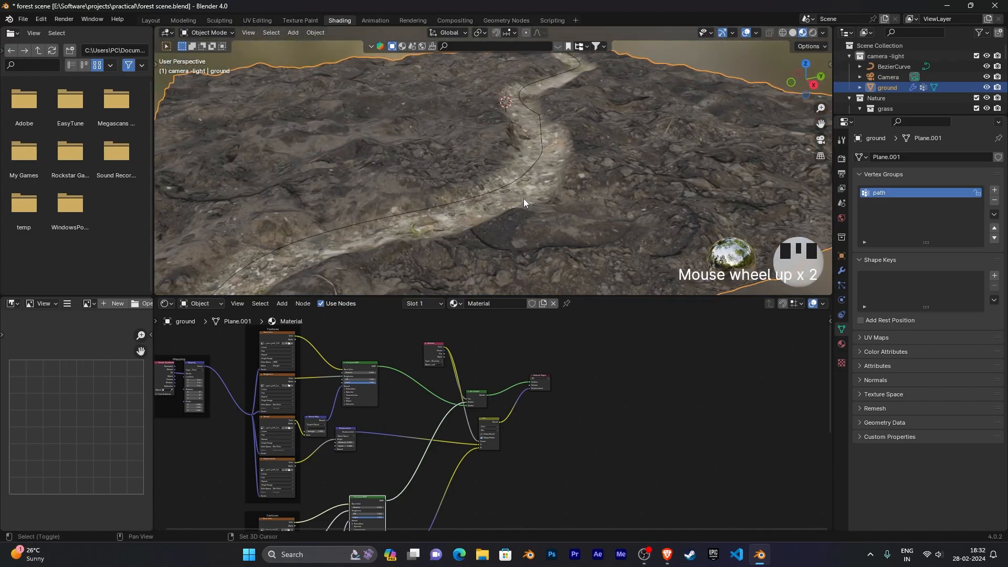
shift+scroll(524, 200, up, 2)
scroll(538, 195, down, 4)
mouse_move(538, 195)
middle_down()
mouse_move(561, 191)
mouse_move(539, 187)
middle_up()
middle_drag(538, 187, 540, 202)
scroll(566, 373, down, 1)
scroll(566, 373, down, 1)
Step: Set the Scale of the grass path textures' Mapping node to 12 on X, Y and Z
middle_drag(514, 439, 620, 406)
middle_drag(616, 440, 691, 390)
scroll(460, 376, up, 2)
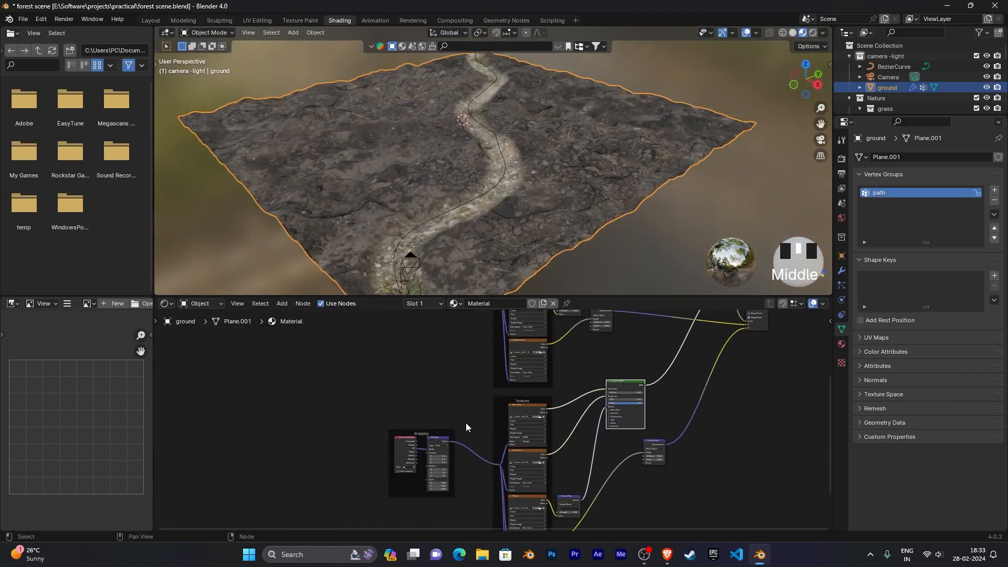
mouse_move(465, 421)
middle_down()
mouse_move(470, 382)
mouse_move(526, 448)
mouse_move(530, 477)
middle_up()
scroll(491, 439, up, 3)
mouse_move(529, 371)
middle_down()
mouse_move(535, 482)
mouse_move(526, 475)
mouse_move(565, 497)
middle_up()
scroll(524, 473, up, 1)
scroll(540, 462, up, 3)
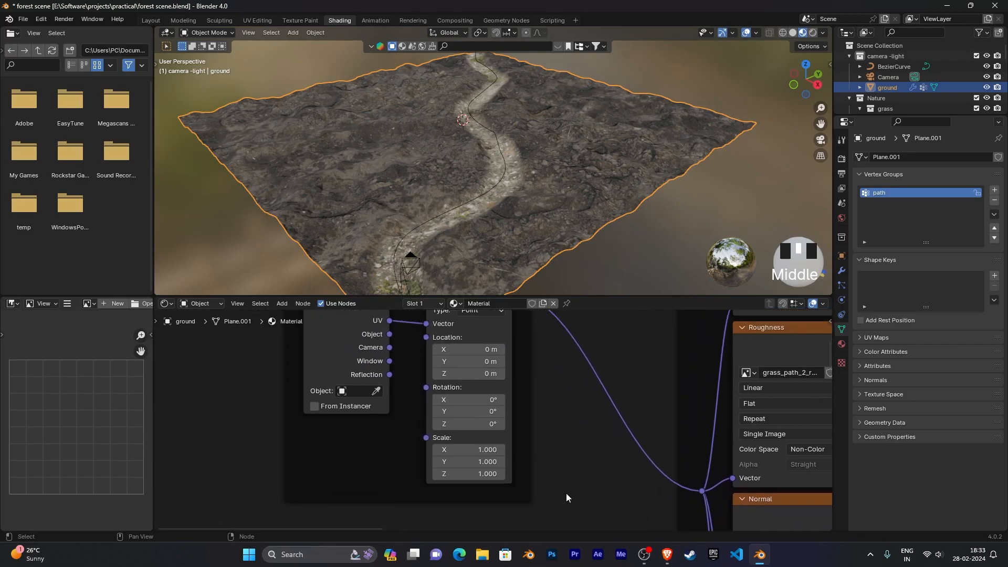
click(480, 454)
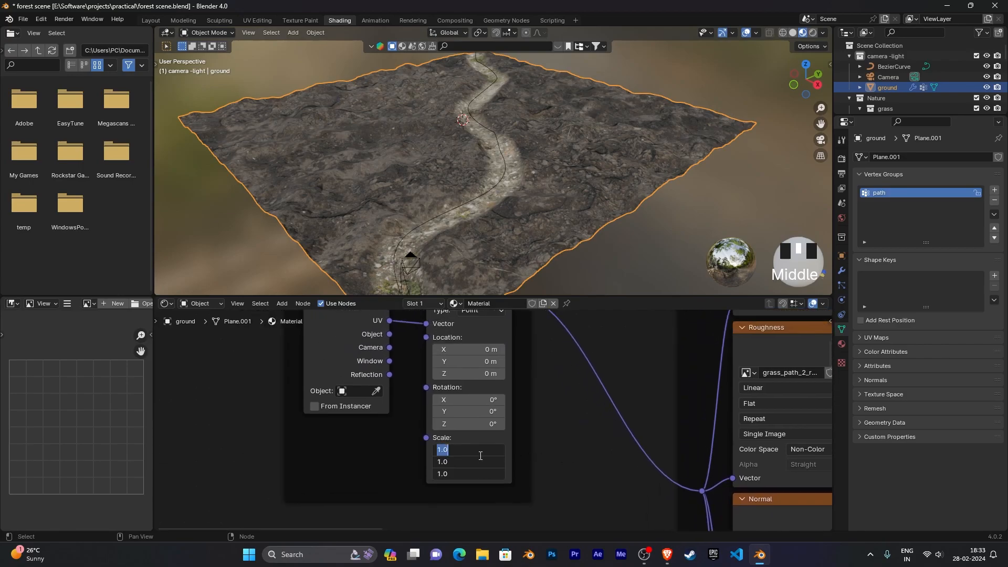
text(12)
key(Return)
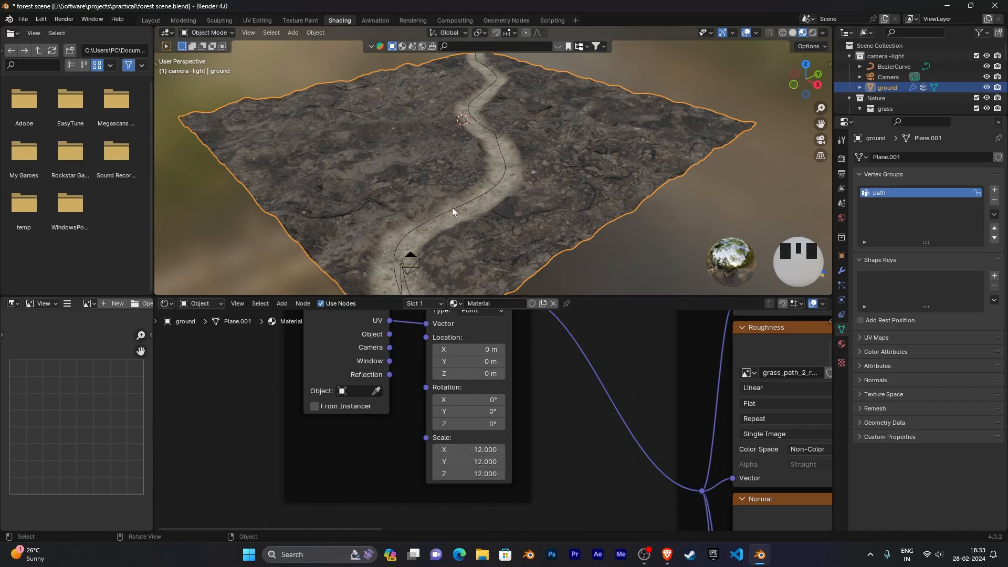
scroll(535, 188, up, 6)
middle_drag(535, 188, 548, 256)
scroll(504, 188, up, 5)
scroll(417, 163, down, 10)
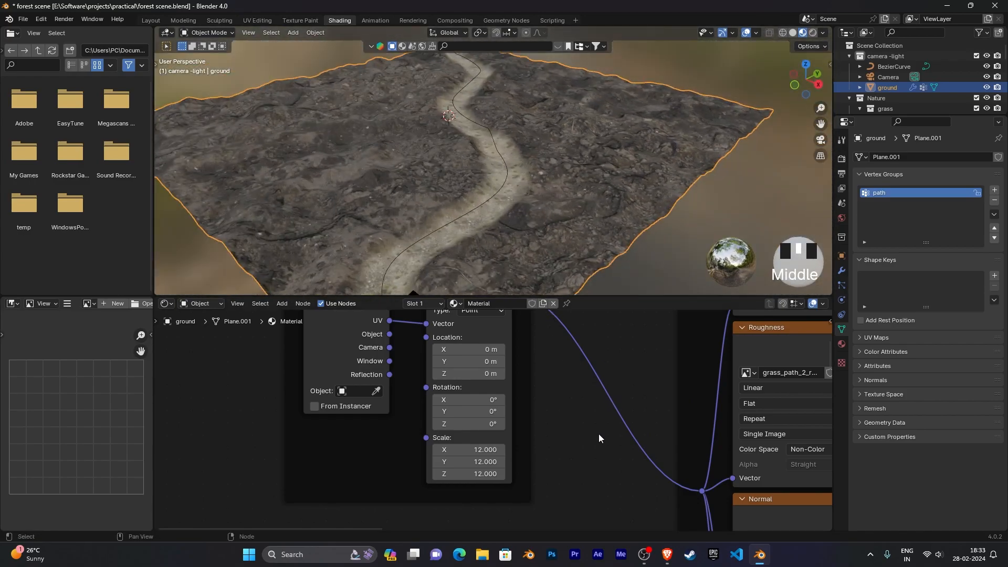
Step: Set the Scale of the brown mud textures' Mapping node to 12 on X, Y and Z
scroll(604, 434, down, 3)
middle_drag(611, 439, 543, 329)
scroll(525, 426, down, 4)
middle_drag(525, 430, 510, 375)
scroll(522, 460, down, 3)
middle_drag(522, 460, 510, 335)
middle_drag(486, 424, 506, 331)
scroll(516, 461, up, 3)
middle_drag(517, 461, 579, 431)
scroll(579, 434, up, 3)
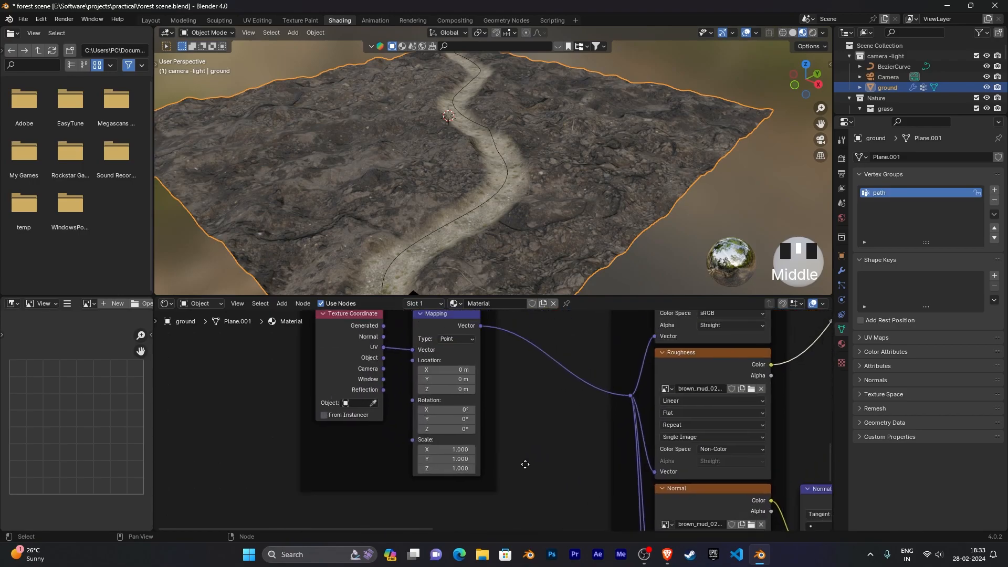
middle_drag(522, 466, 541, 462)
click(460, 458)
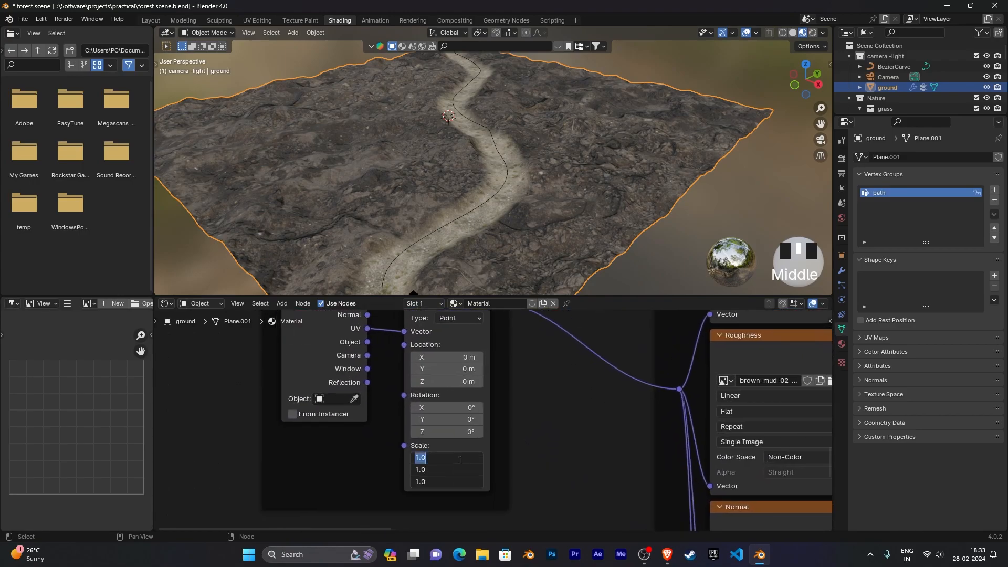
text(12)
key(Return)
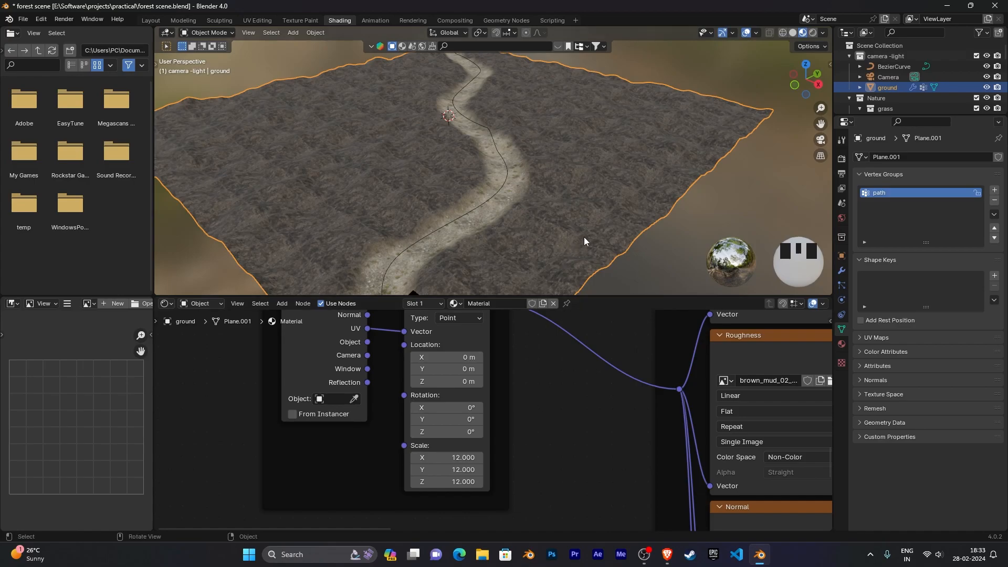
Step: Inspect the rescaled mud and path textures on the ground up close and from a distance
middle_drag(625, 218, 528, 191)
scroll(601, 226, up, 5)
scroll(555, 196, up, 7)
scroll(490, 207, down, 6)
scroll(527, 169, up, 4)
scroll(524, 166, down, 4)
scroll(536, 194, down, 3)
scroll(530, 184, up, 3)
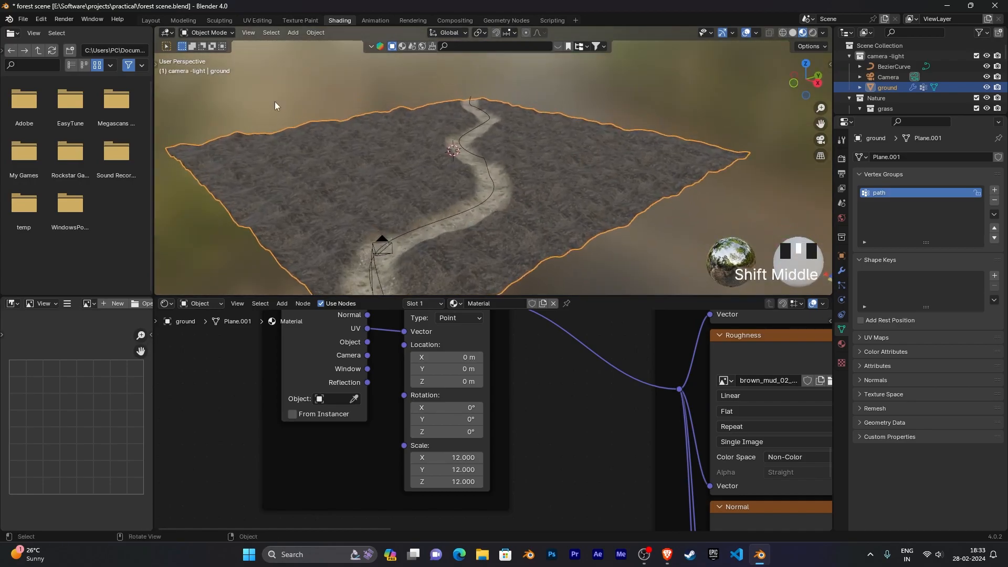
Step: Switch back to the Layout workspace and examine the grass and path in the rendered image up close
click(152, 21)
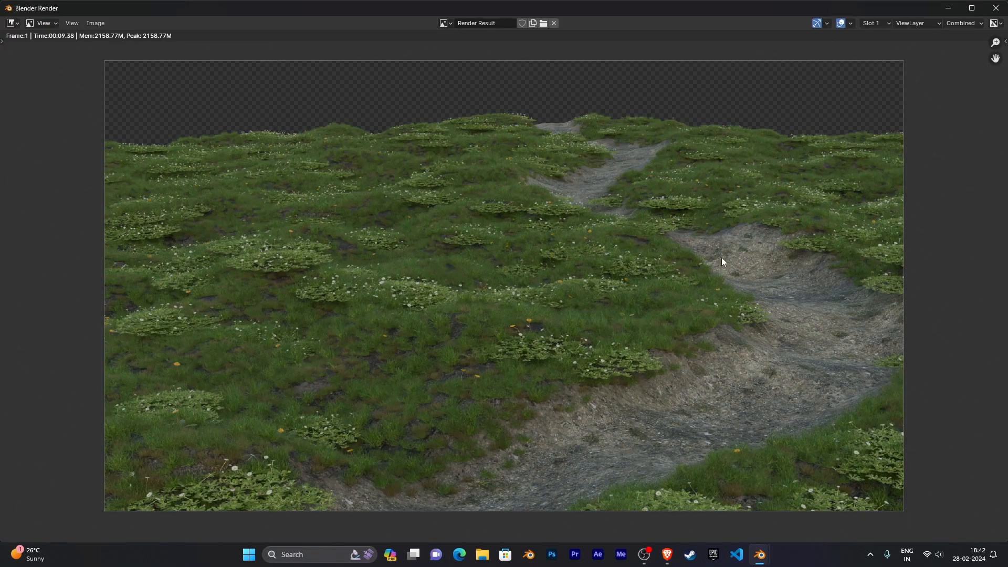
middle_drag(727, 256, 673, 287)
scroll(667, 296, down, 1)
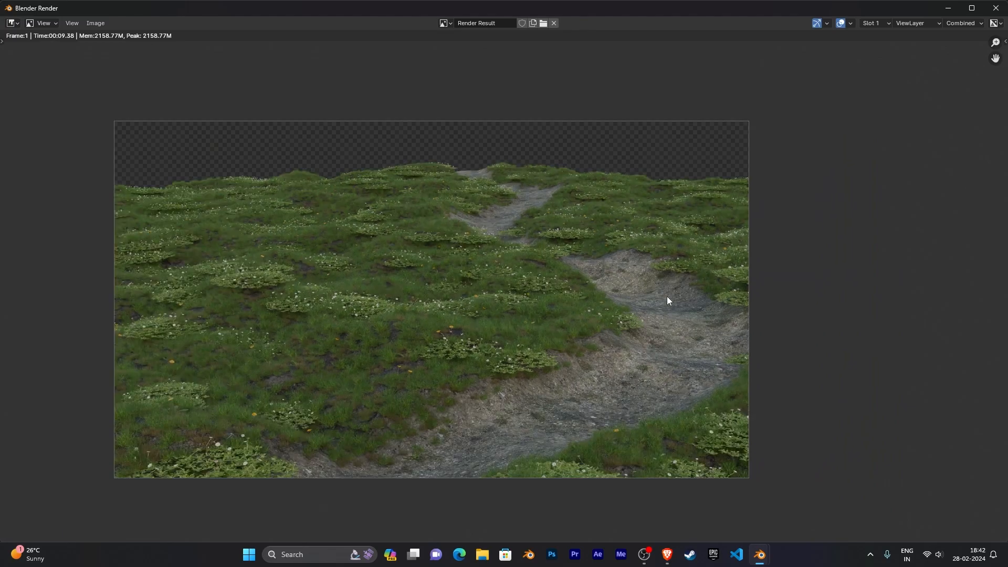
scroll(668, 294, up, 3)
middle_drag(675, 228, 629, 278)
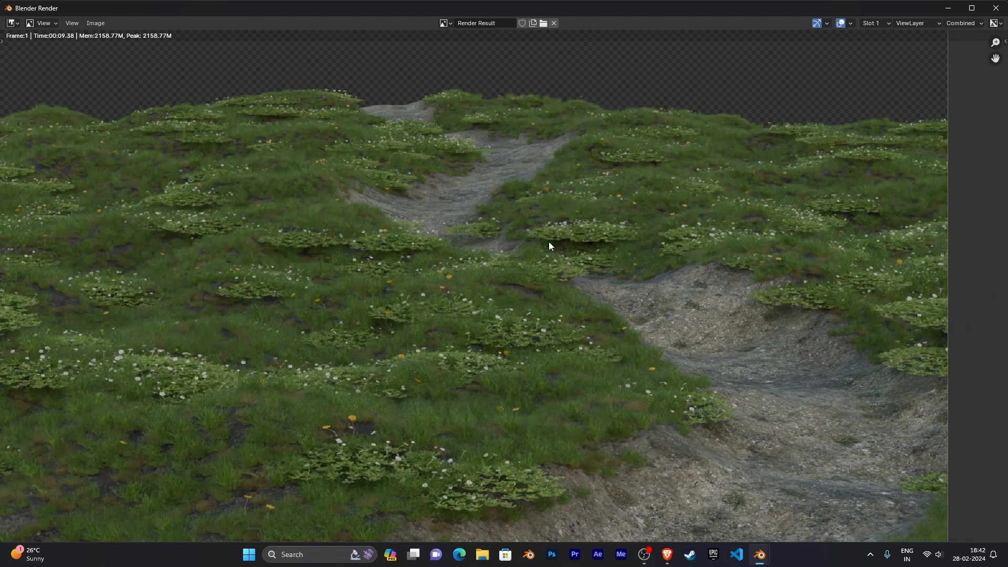
Step: Examine the weeds and grass along the path edge in the rendered image, up close and as a whole, and close the render
scroll(543, 247, down, 4)
middle_drag(573, 323, 533, 223)
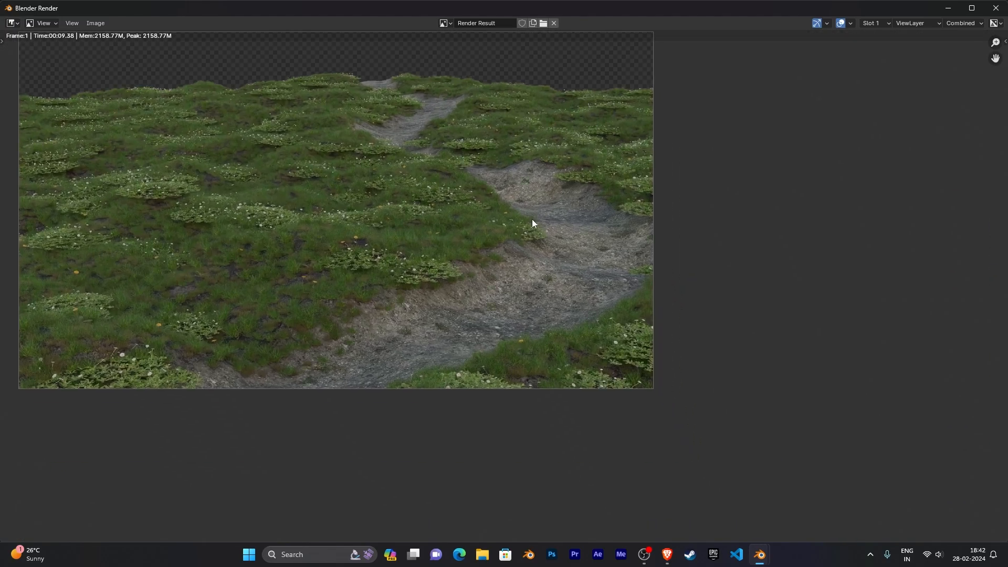
scroll(459, 316, up, 8)
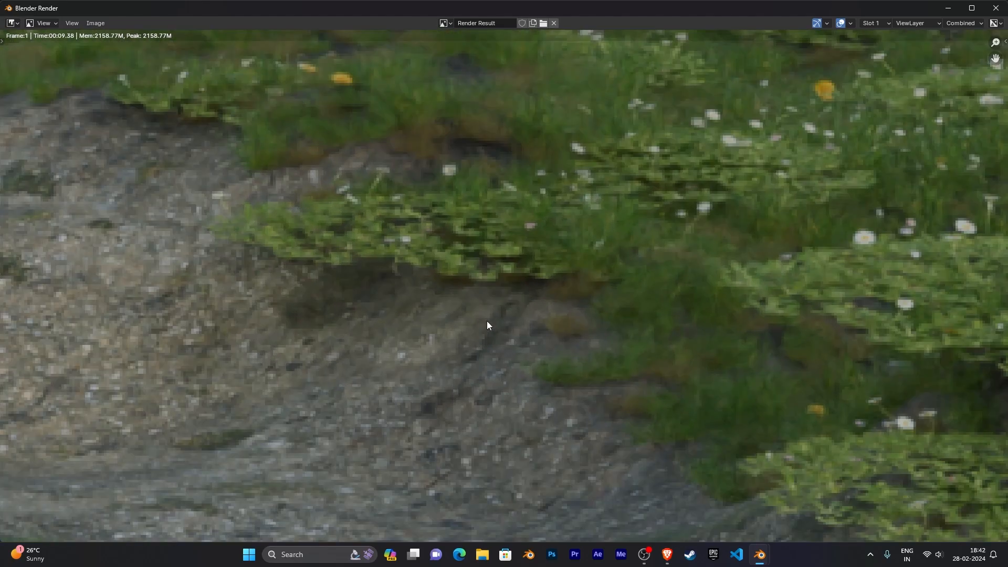
middle_drag(487, 320, 549, 376)
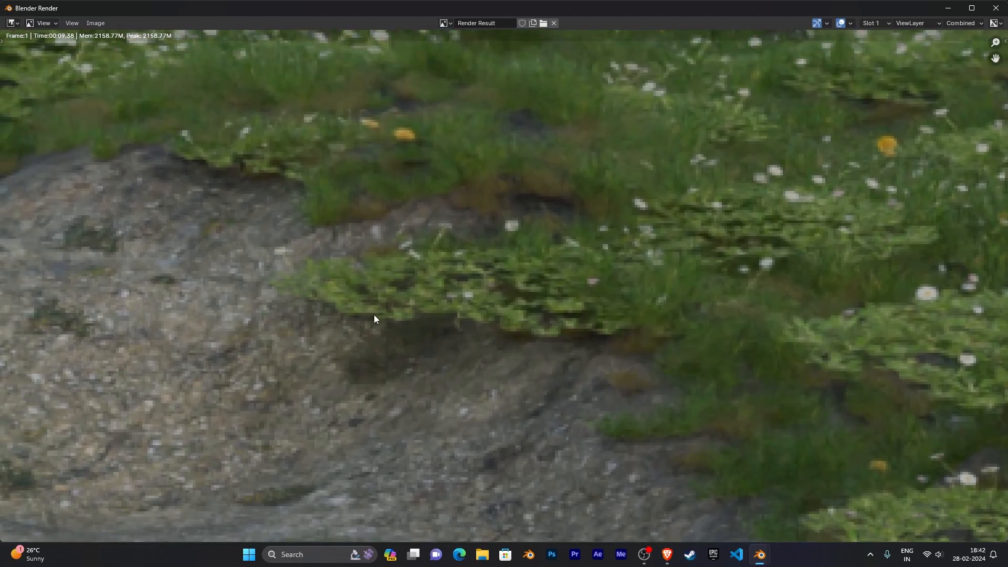
scroll(396, 326, down, 6)
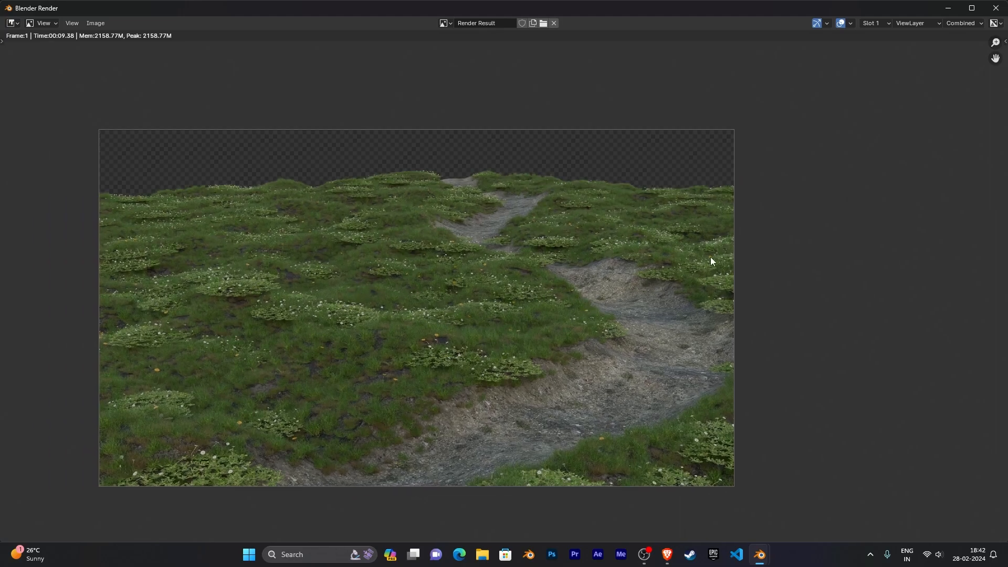
scroll(793, 172, down, 2)
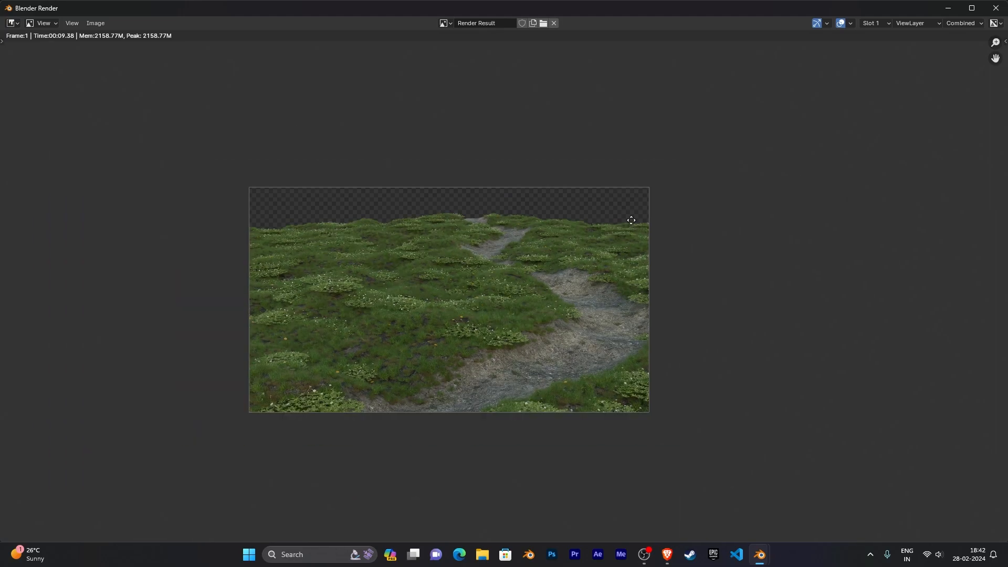
click(995, 10)
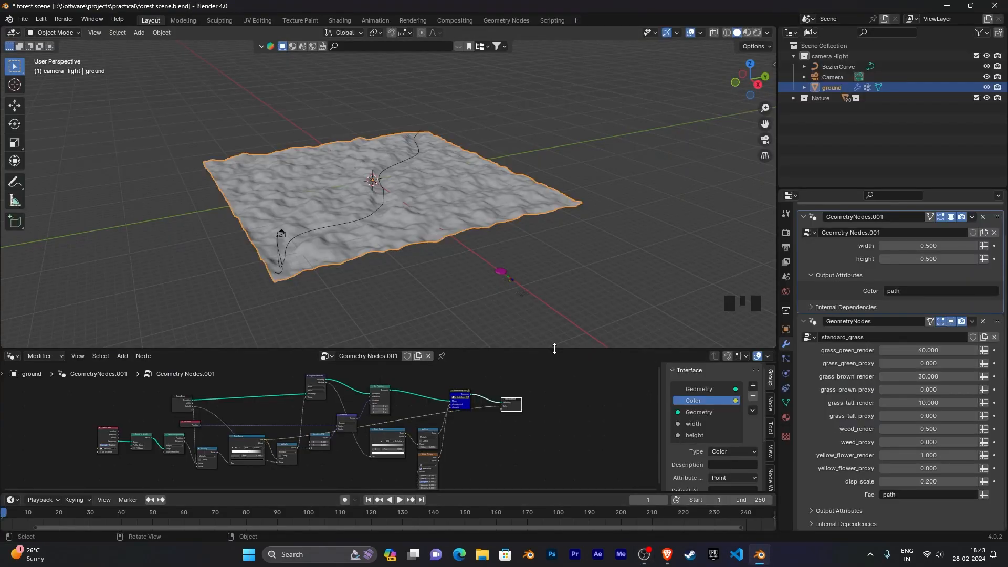
Step: Enlarge the node editor and bring up the standard_grass node tree of the ground's GeometryNodes modifier
drag(554, 349, 556, 256)
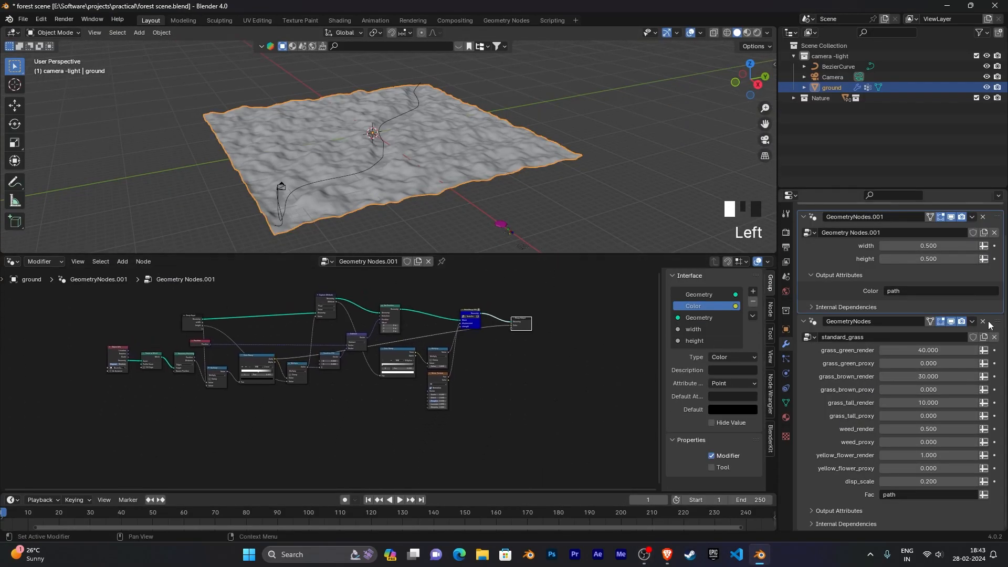
key(ctrl+x)
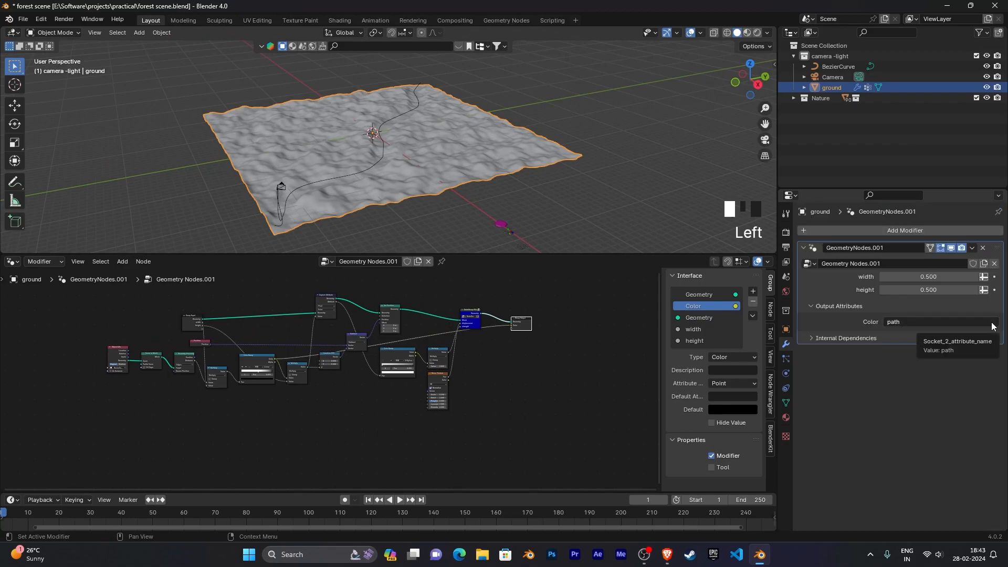
key(ctrl+z)
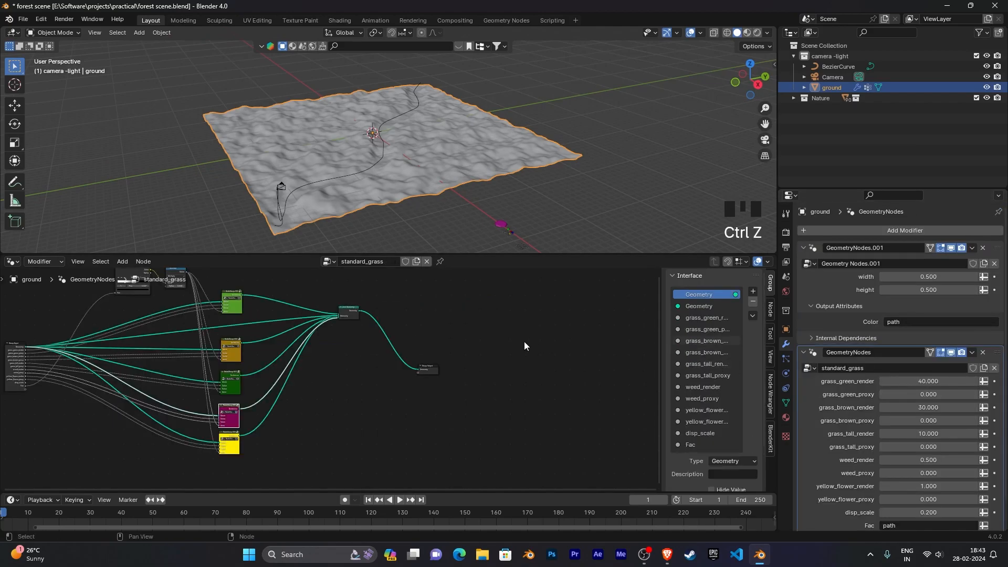
scroll(525, 342, down, 1)
scroll(515, 340, down, 1)
middle_drag(515, 340, 566, 350)
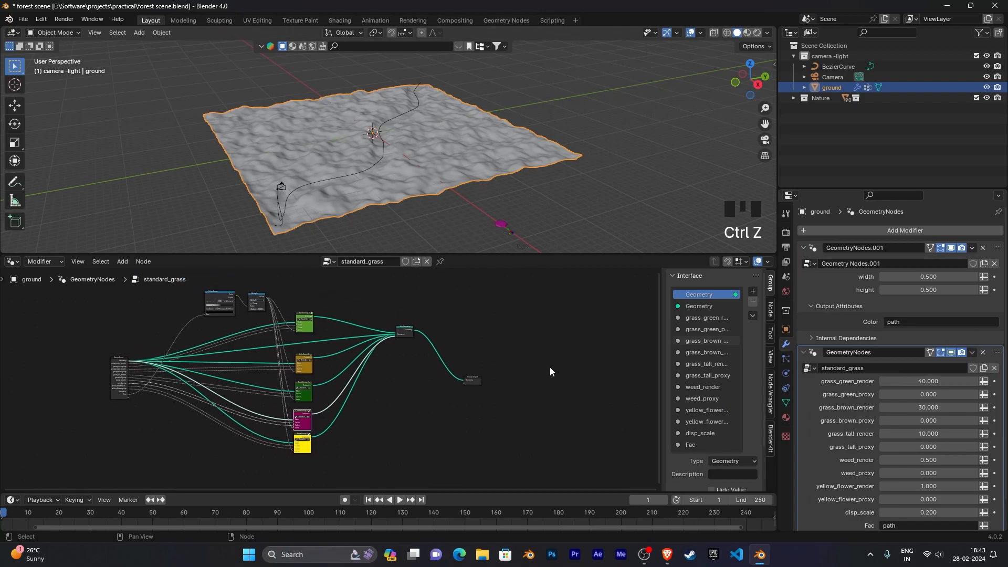
middle_drag(553, 389, 554, 436)
scroll(553, 436, up, 1)
middle_drag(554, 436, 524, 444)
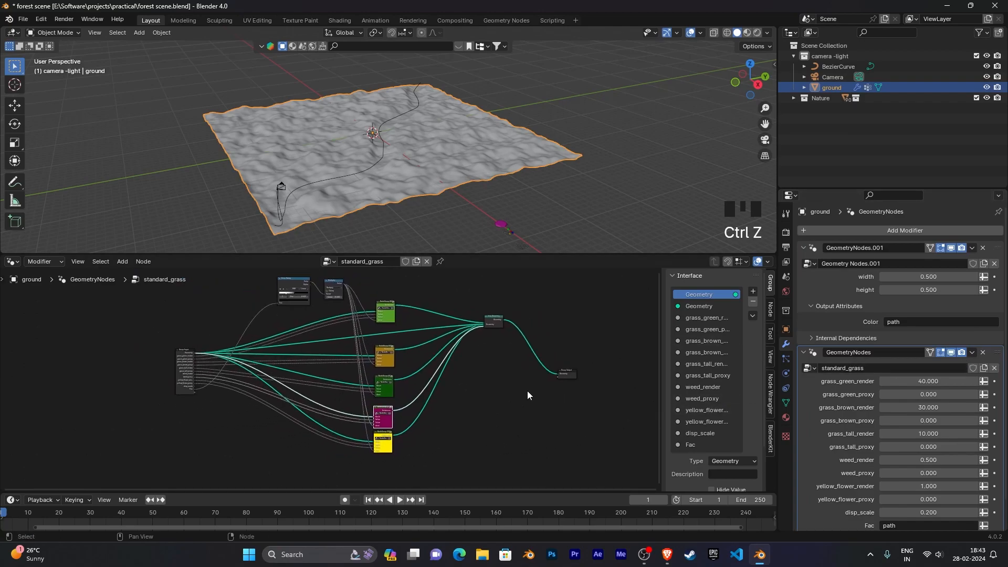
Step: Enter the magenta NodeGroup.005 and move its density Multiply node to make room after the group input
scroll(536, 391, up, 2)
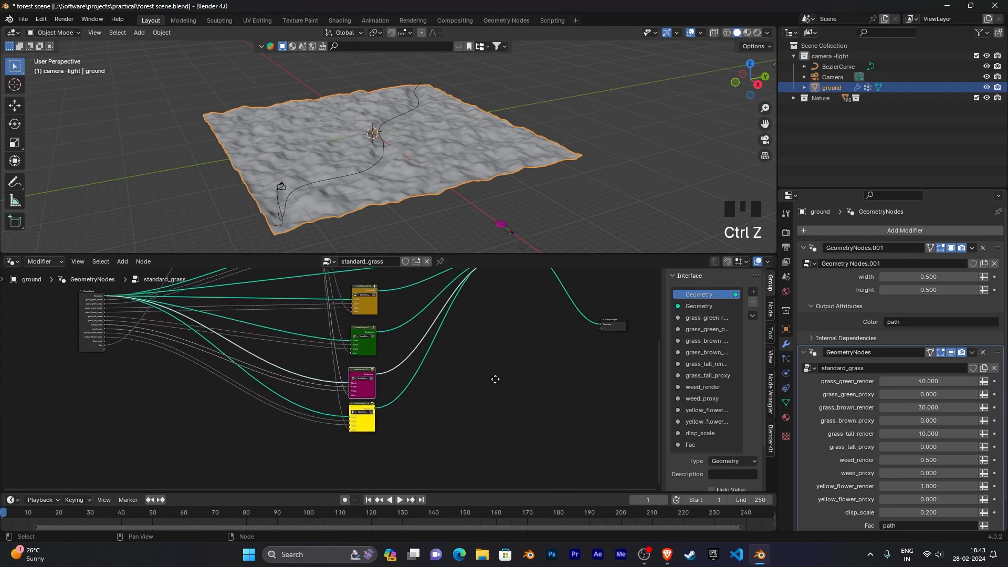
scroll(495, 388, up, 2)
middle_drag(415, 432, 393, 414)
scroll(429, 366, up, 5)
click(319, 399)
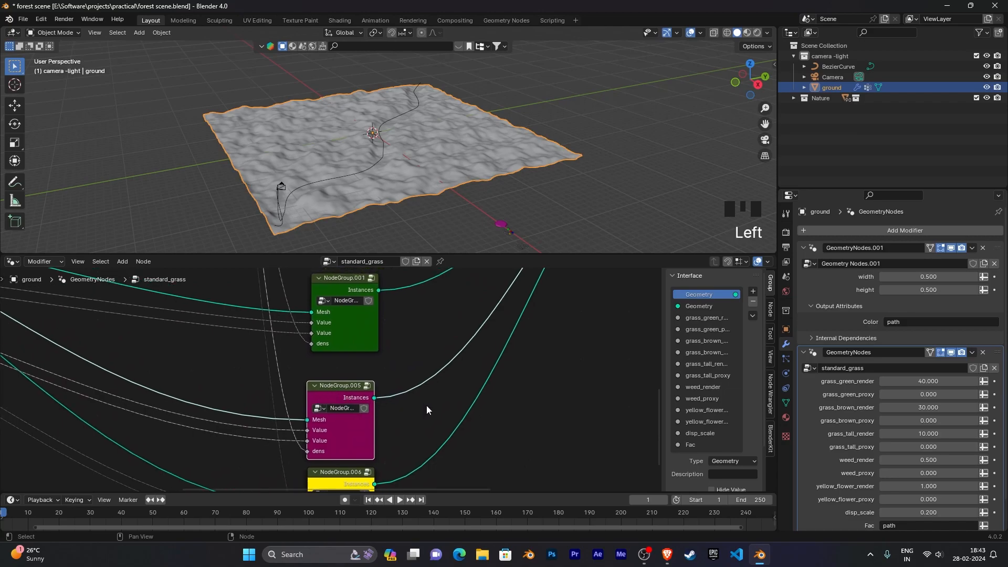
key(Tab)
scroll(428, 406, down, 3)
middle_drag(430, 404, 450, 353)
scroll(450, 353, up, 4)
middle_drag(445, 300, 477, 367)
drag(317, 404, 399, 340)
scroll(459, 373, down, 2)
middle_drag(480, 378, 541, 376)
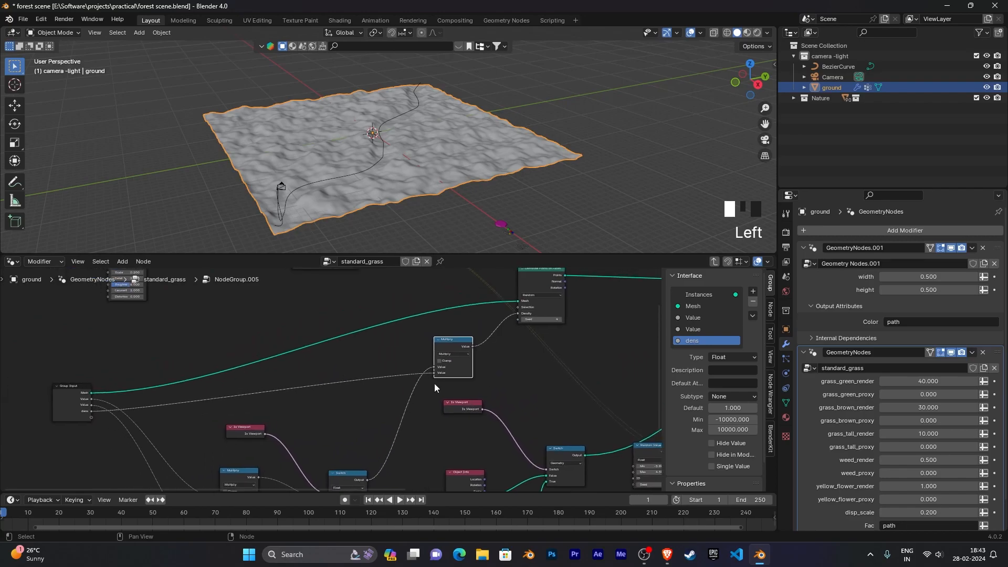
Step: Insert a Color Ramp node on the link between the group input's dens output and the Multiply node
key(shift+a)
click(346, 335)
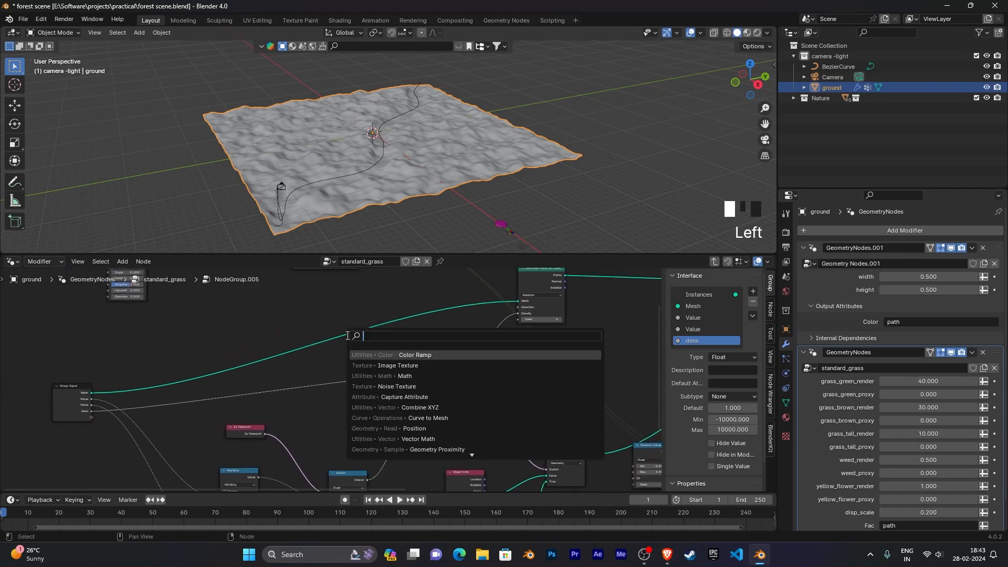
click(409, 355)
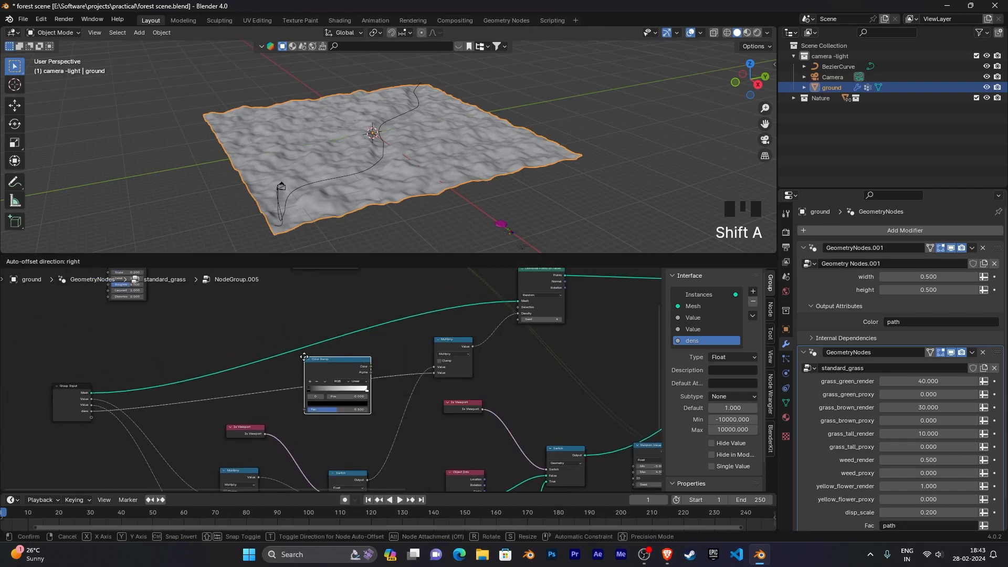
click(351, 371)
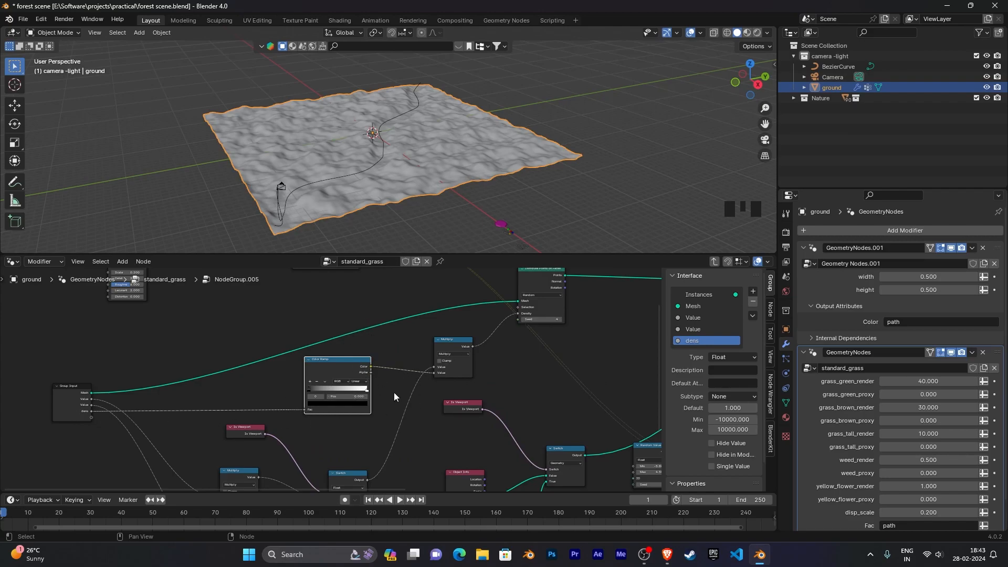
Step: Connect the Color Ramp's Color output to the Min and Max inputs of the lower Random Value node and leave the group
scroll(525, 391, down, 2)
middle_drag(528, 390, 477, 353)
drag(302, 315, 602, 427)
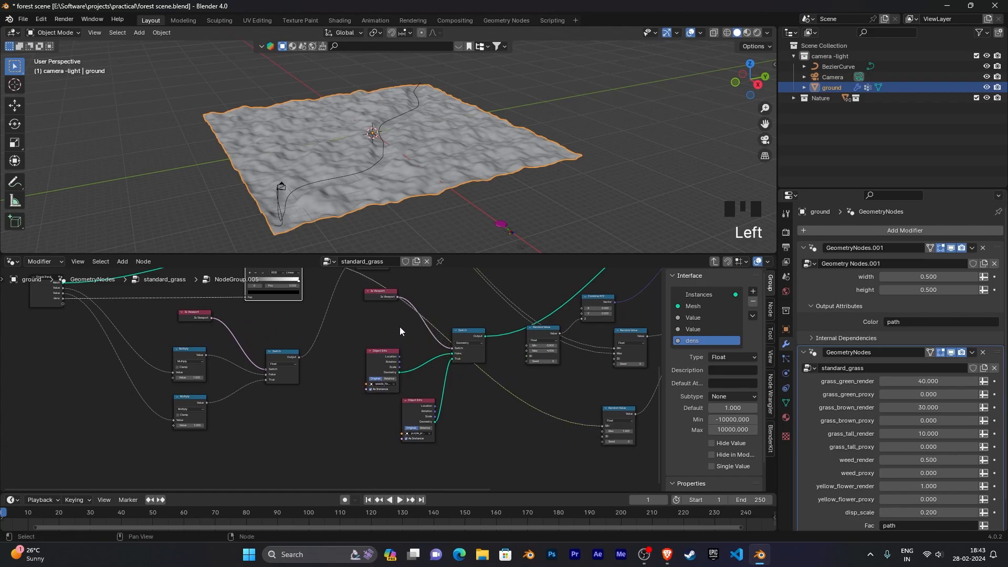
middle_drag(313, 305, 311, 332)
drag(301, 291, 595, 461)
middle_drag(570, 470, 457, 461)
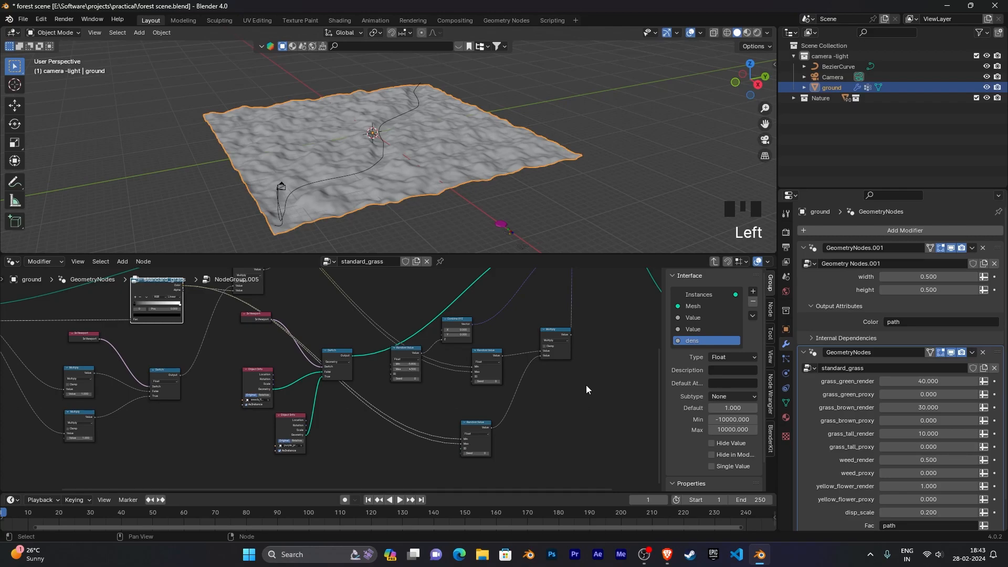
scroll(586, 385, down, 2)
middle_drag(582, 390, 572, 440)
scroll(575, 436, down, 1)
middle_drag(511, 457, 547, 452)
scroll(570, 443, down, 1)
key(Tab)
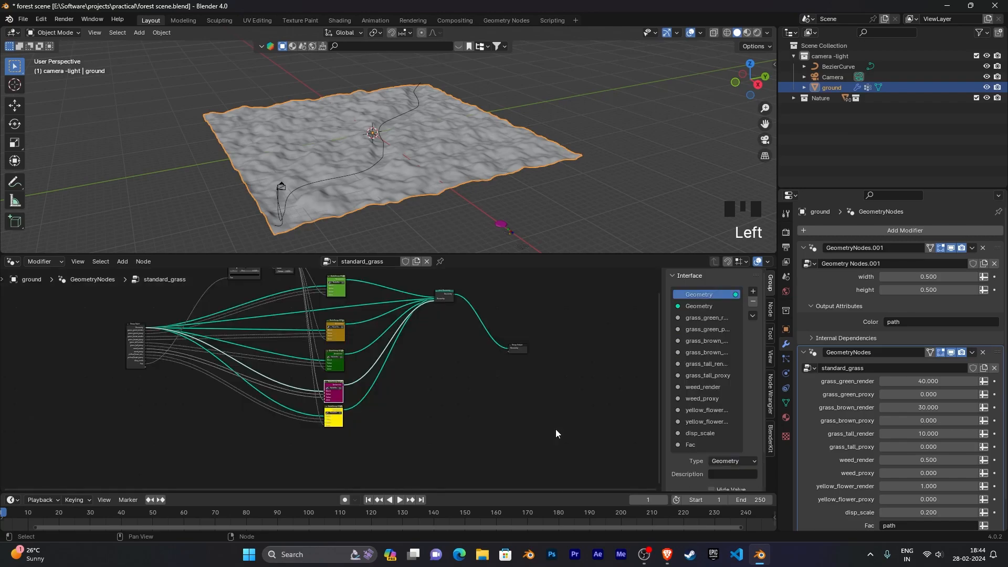
Step: Reopen NodeGroup.005 and set the Color Ramp's black stop to 0.191 and its white stop to about the middle
key(Tab)
scroll(413, 403, up, 4)
scroll(413, 402, up, 2)
scroll(383, 407, up, 4)
middle_drag(418, 405, 382, 427)
scroll(337, 416, up, 5)
scroll(376, 417, up, 2)
drag(387, 389, 330, 388)
drag(269, 390, 292, 389)
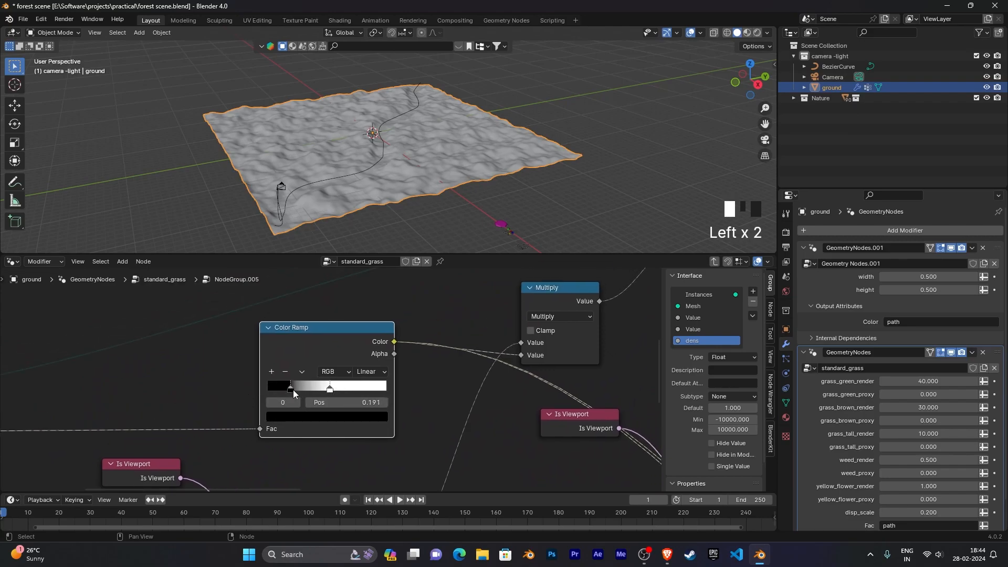
Step: Render the image to check the weed distribution along the path, and close the render
click(64, 19)
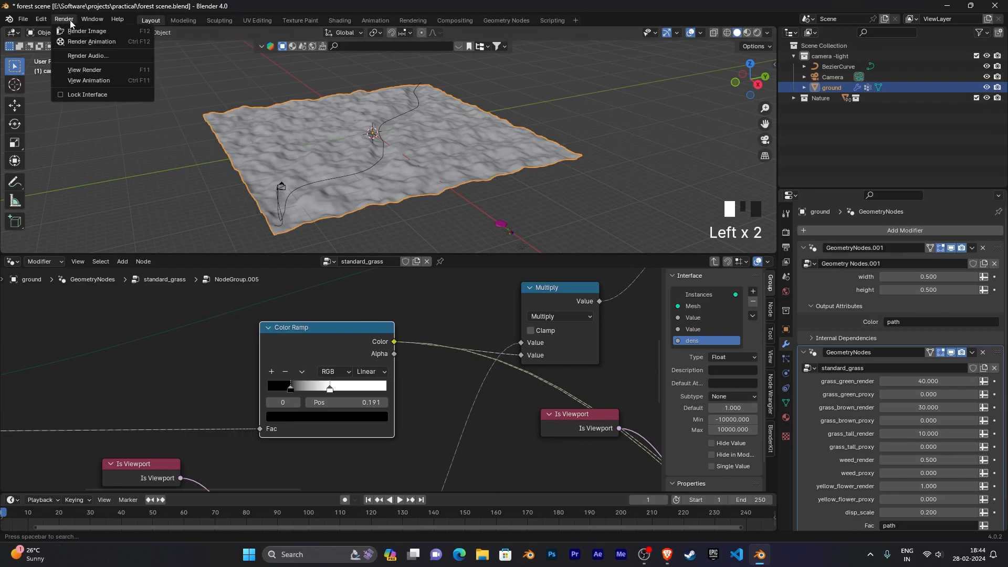
click(84, 32)
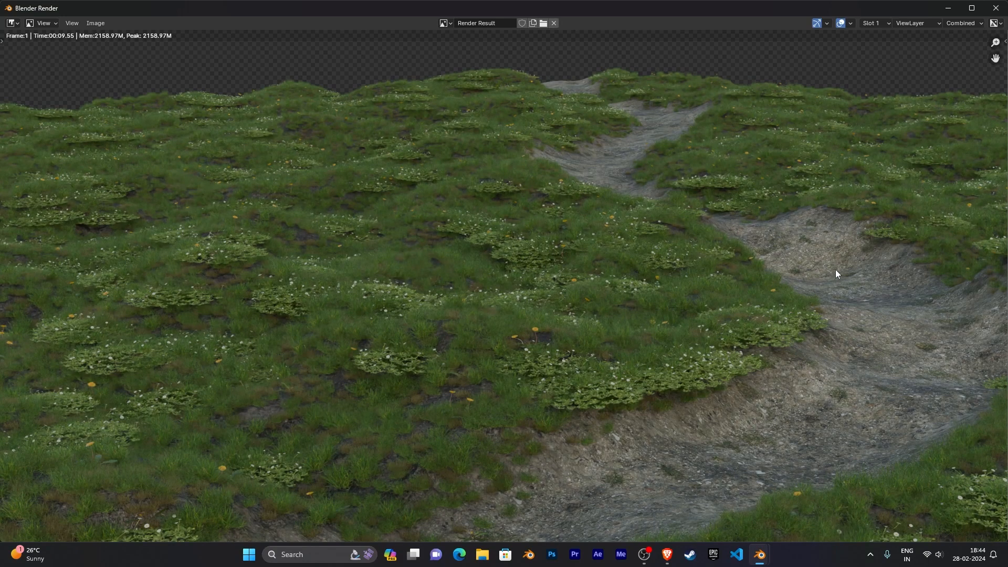
click(996, 9)
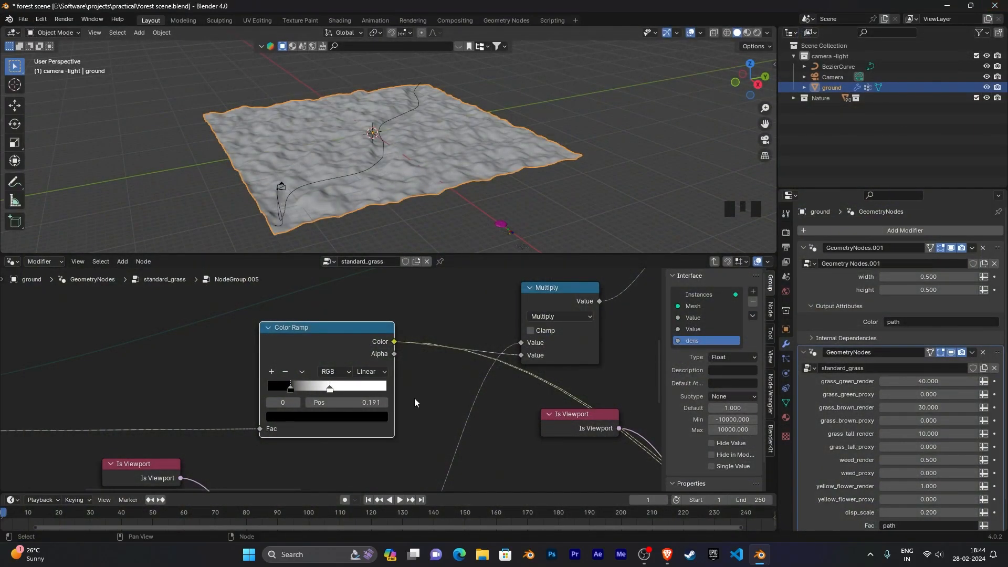
Step: Move the Color Ramp's black stop to the start of the ramp and set the white stop to 0.195
middle_drag(406, 410, 456, 374)
scroll(457, 374, up, 1)
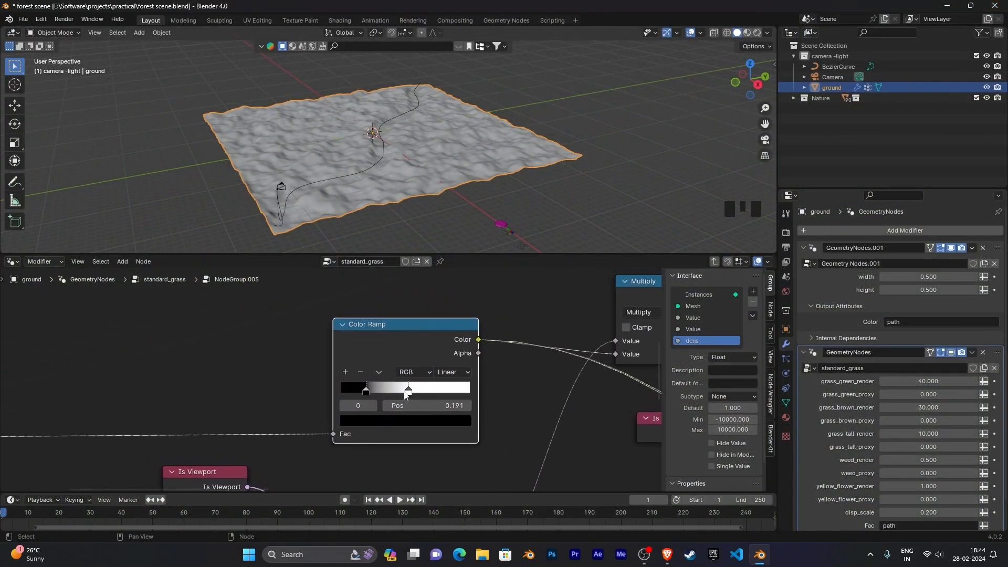
click(409, 389)
drag(408, 390, 344, 395)
drag(377, 391, 362, 392)
Step: Render the image again to compare how far the weeds spread toward the path, and close the render
click(62, 21)
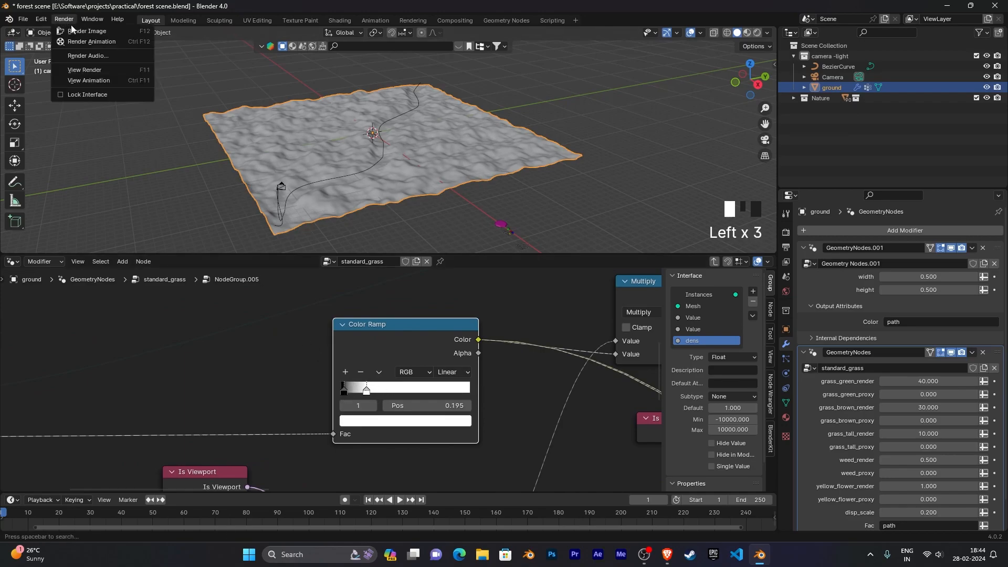
click(80, 32)
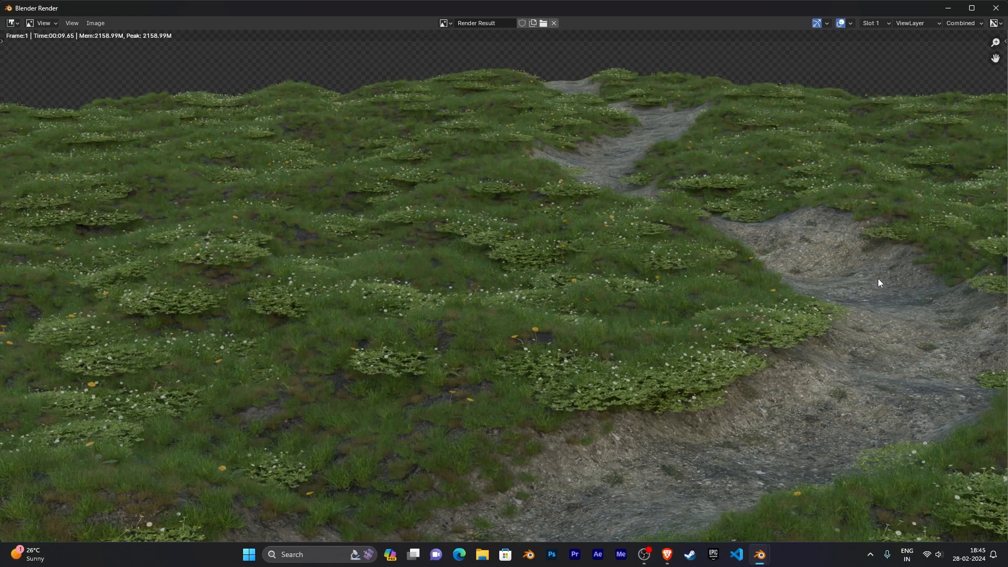
click(996, 8)
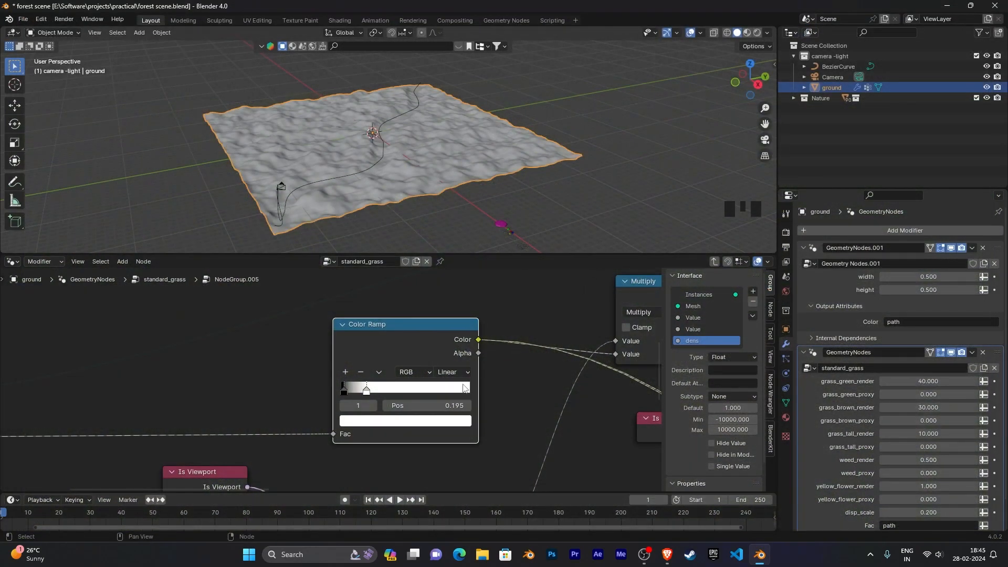
Step: Try the Color Ramp's black stop at 0.532 with the white stop just beyond it, and check the weeds in a render
click(346, 391)
drag(345, 390, 410, 391)
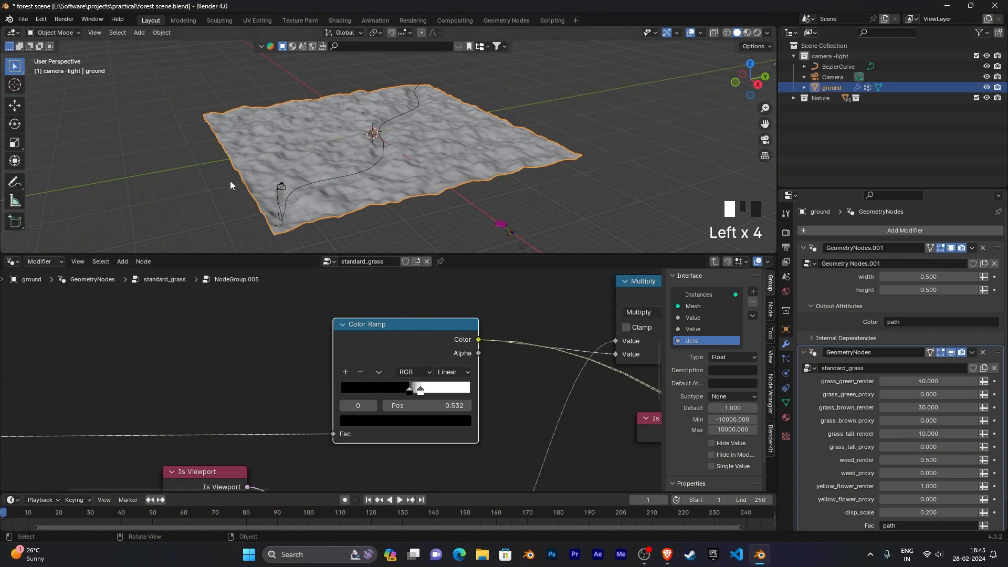
click(64, 19)
click(79, 31)
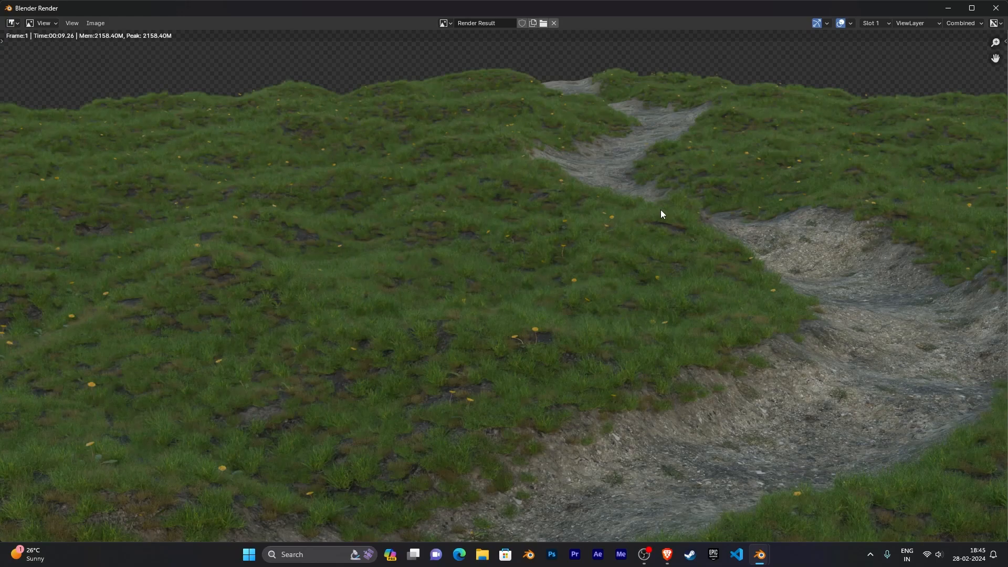
click(996, 8)
Step: Move the Color Ramp's black stop back toward the start, set the white stop to 0.436, and render the image
middle_drag(518, 378, 543, 374)
mouse_move(460, 375)
mouse_down()
mouse_move(415, 376)
mouse_move(445, 376)
mouse_up()
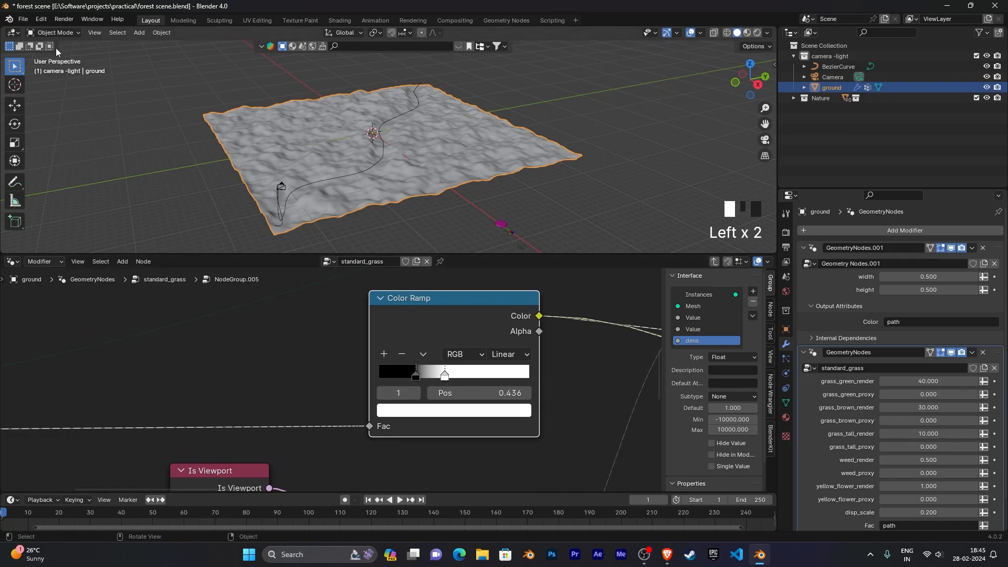
click(63, 19)
click(71, 32)
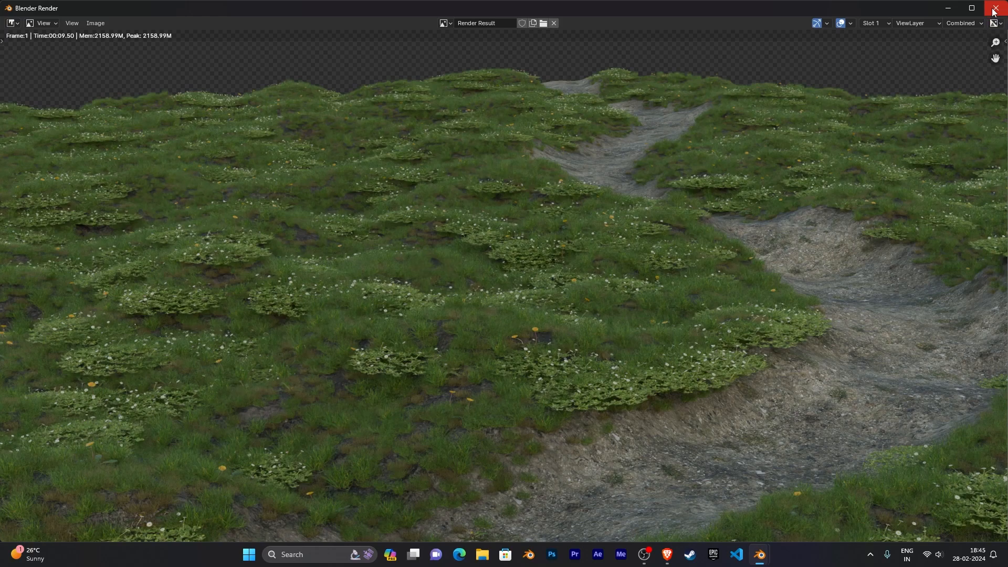
Step: Return from the render result to the main Blender window with the node editor
click(644, 553)
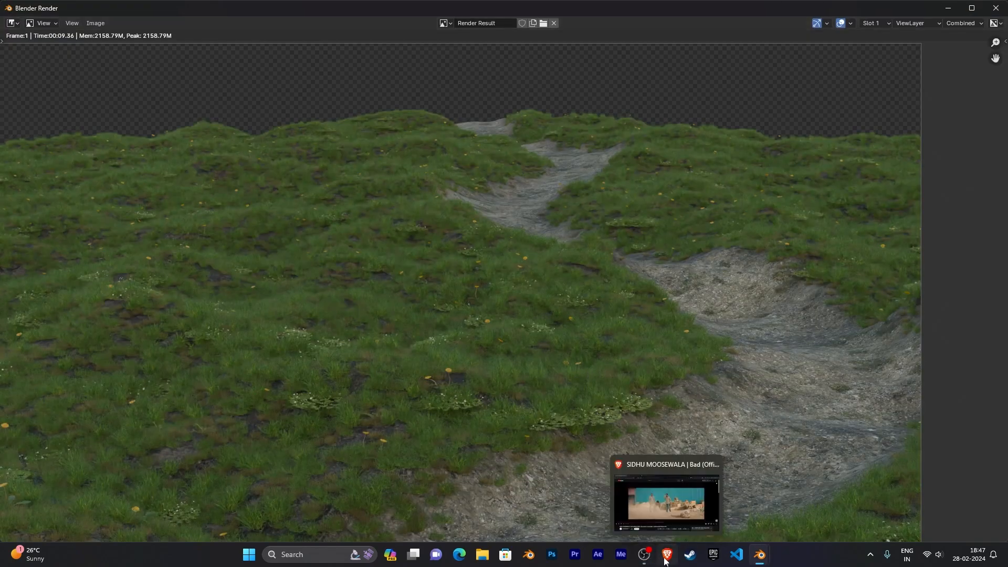
click(665, 556)
click(671, 556)
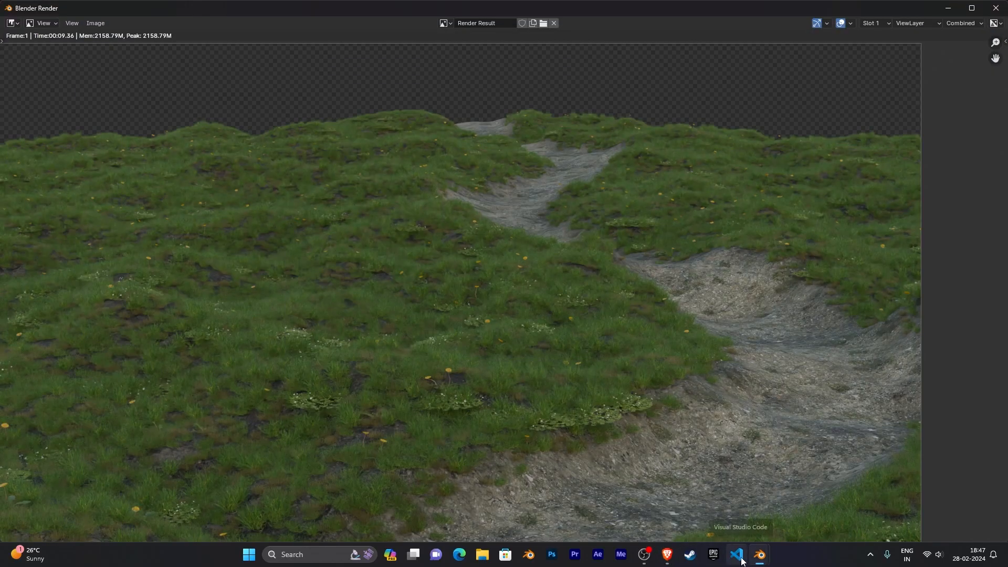
mouse_move(759, 558)
click(695, 508)
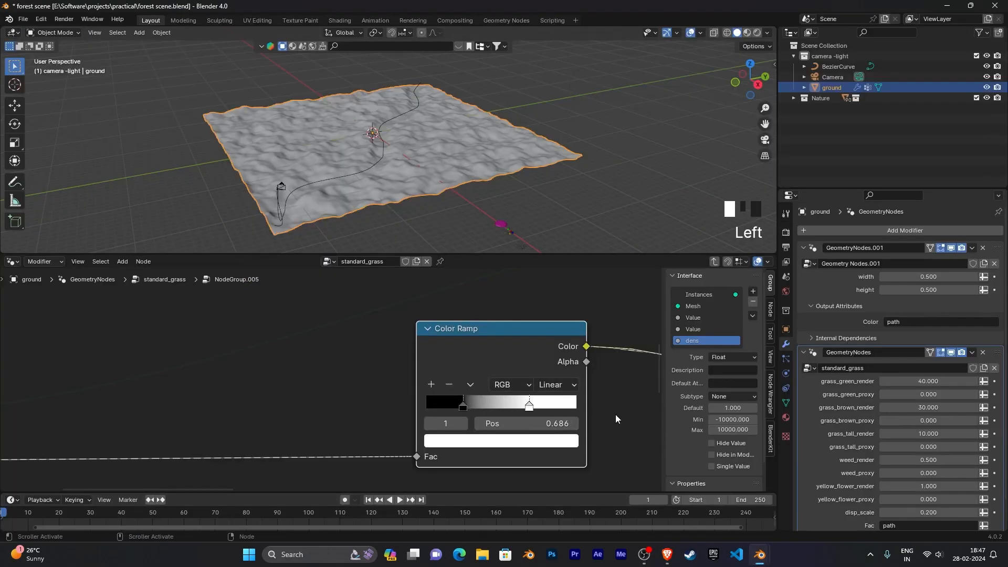
Step: Select the Color Ramp's black stop, examine the weeds along the path edges in the render result, and return to the node editor
double_click(462, 406)
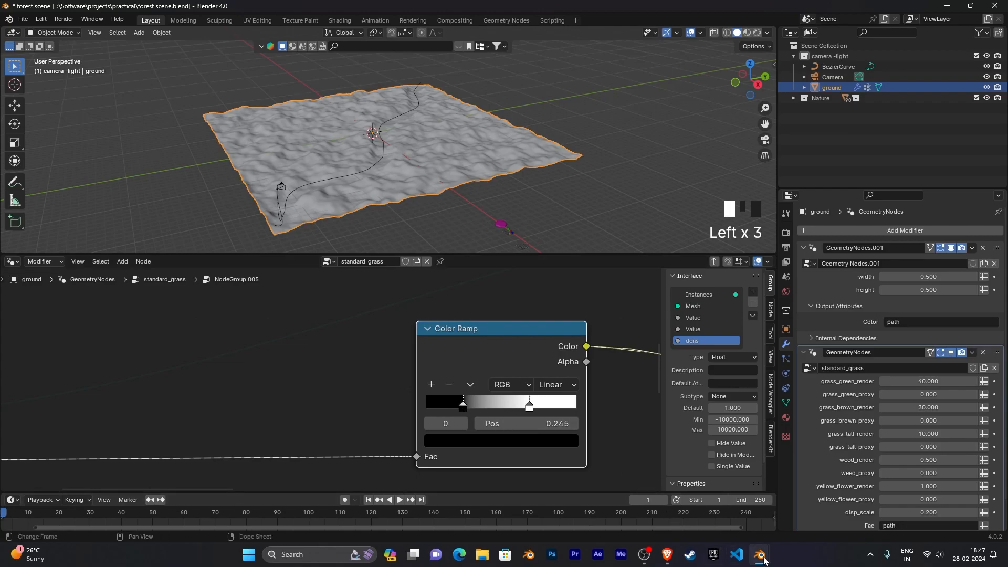
mouse_move(760, 555)
click(809, 503)
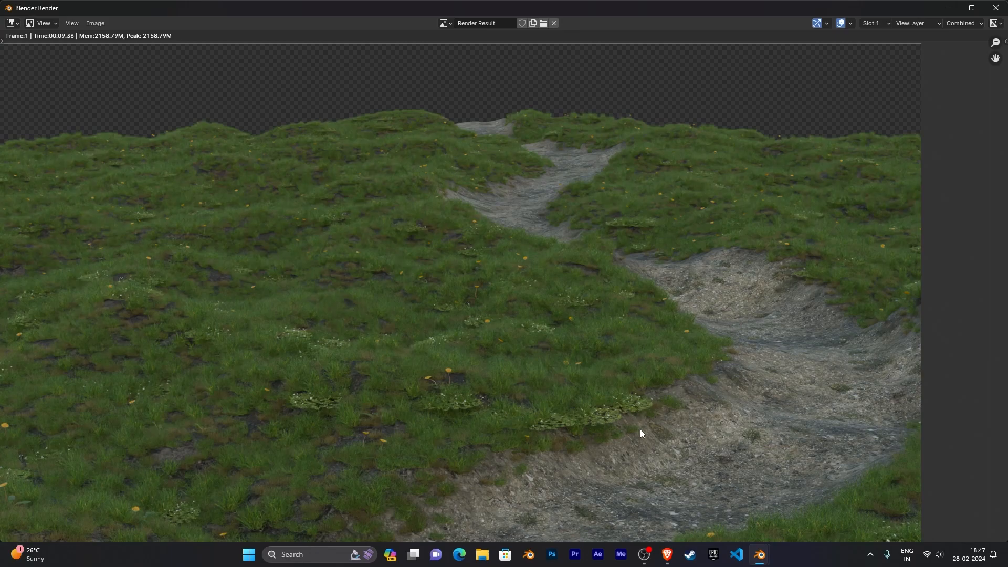
scroll(624, 435, up, 6)
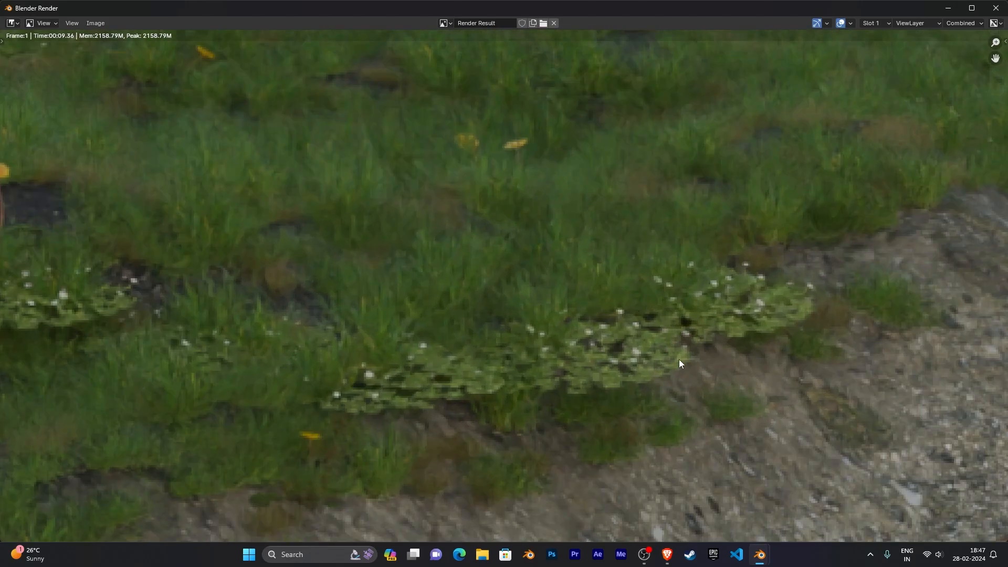
scroll(609, 366, down, 6)
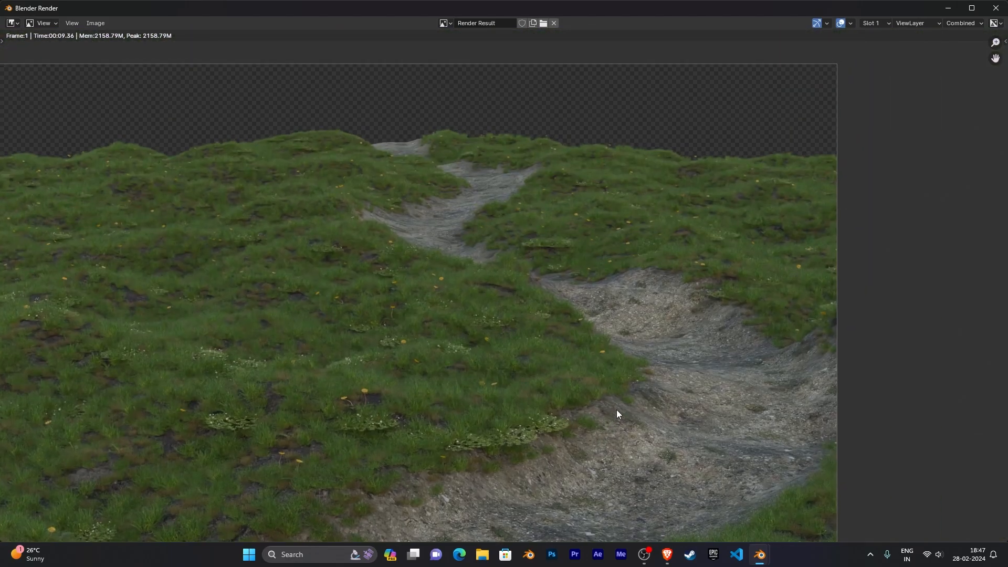
scroll(660, 367, up, 4)
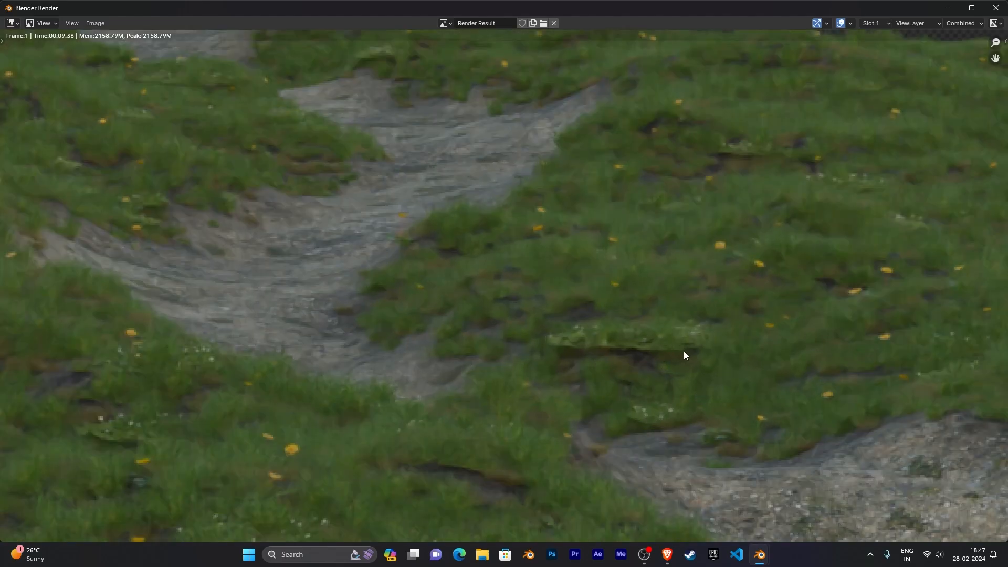
scroll(604, 343, down, 5)
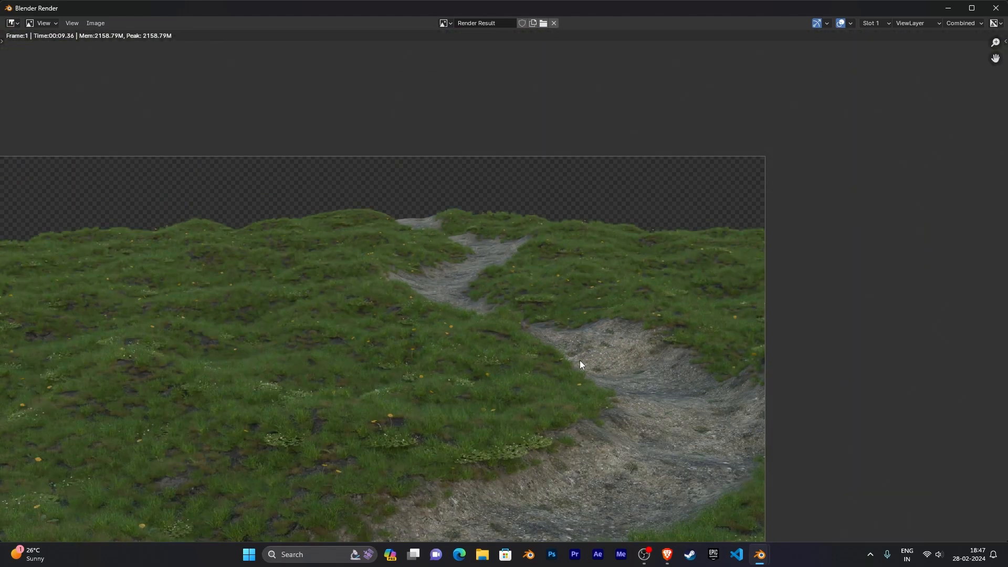
scroll(581, 360, down, 2)
scroll(589, 357, up, 2)
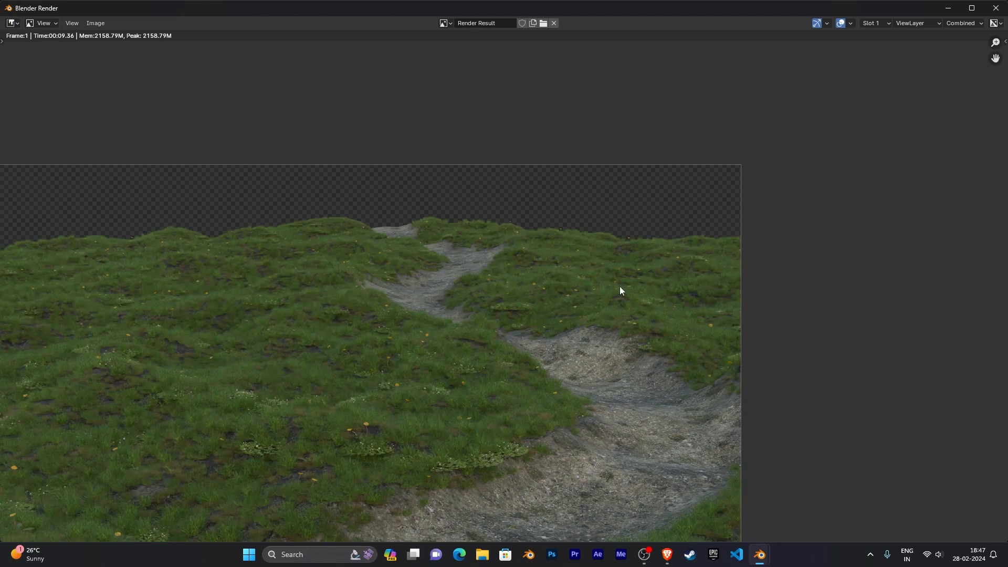
scroll(578, 341, down, 2)
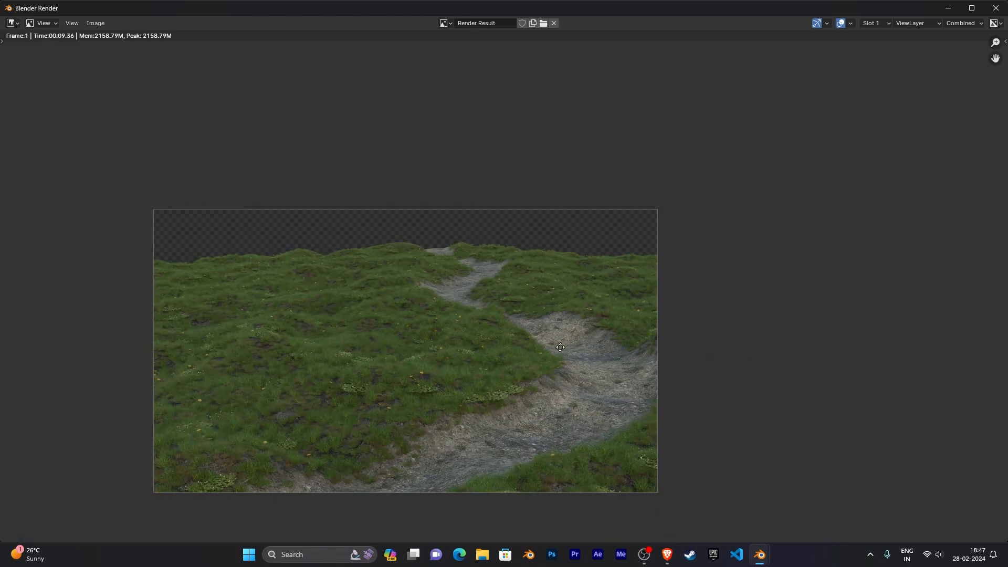
scroll(559, 348, up, 2)
scroll(549, 362, up, 1)
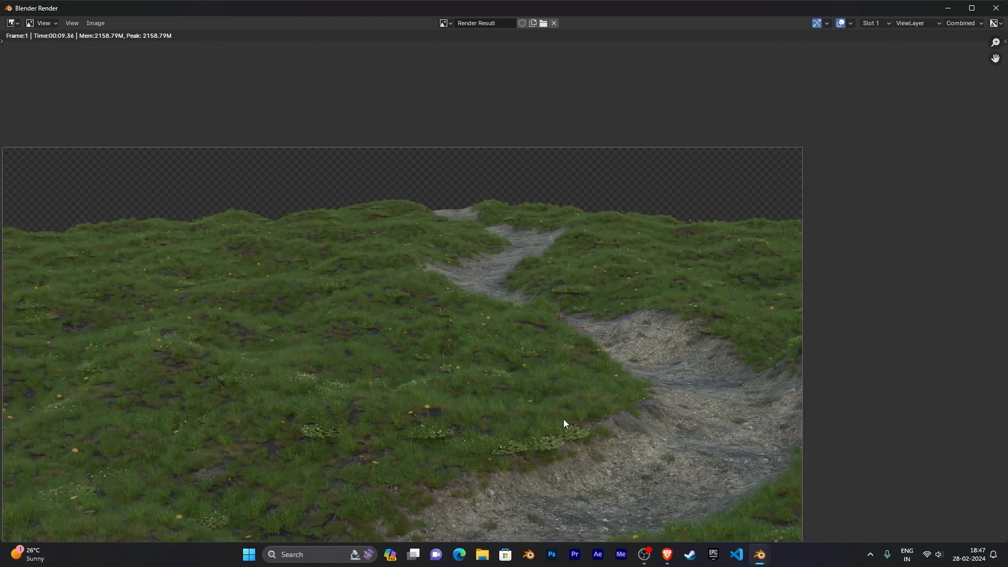
mouse_move(767, 537)
click(723, 505)
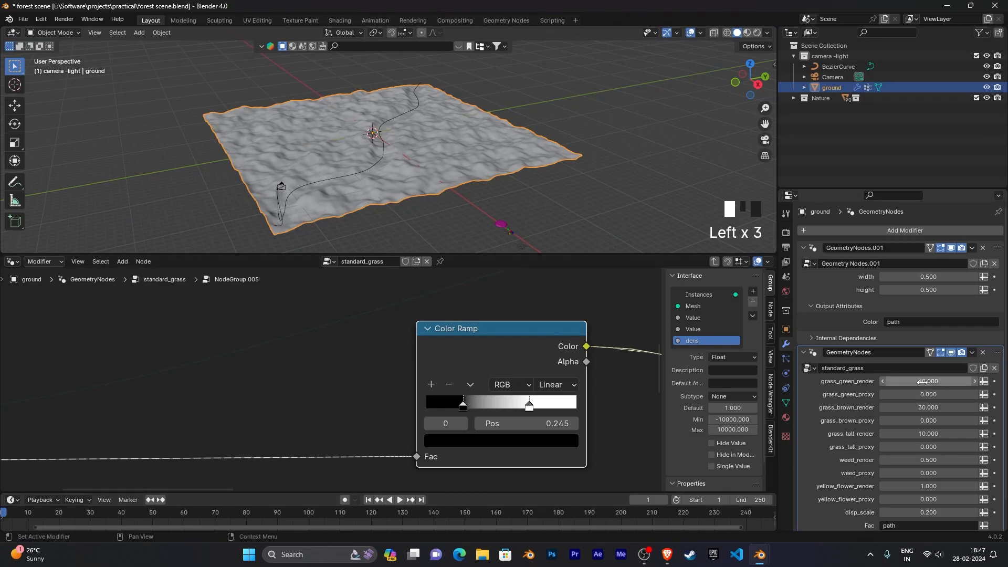